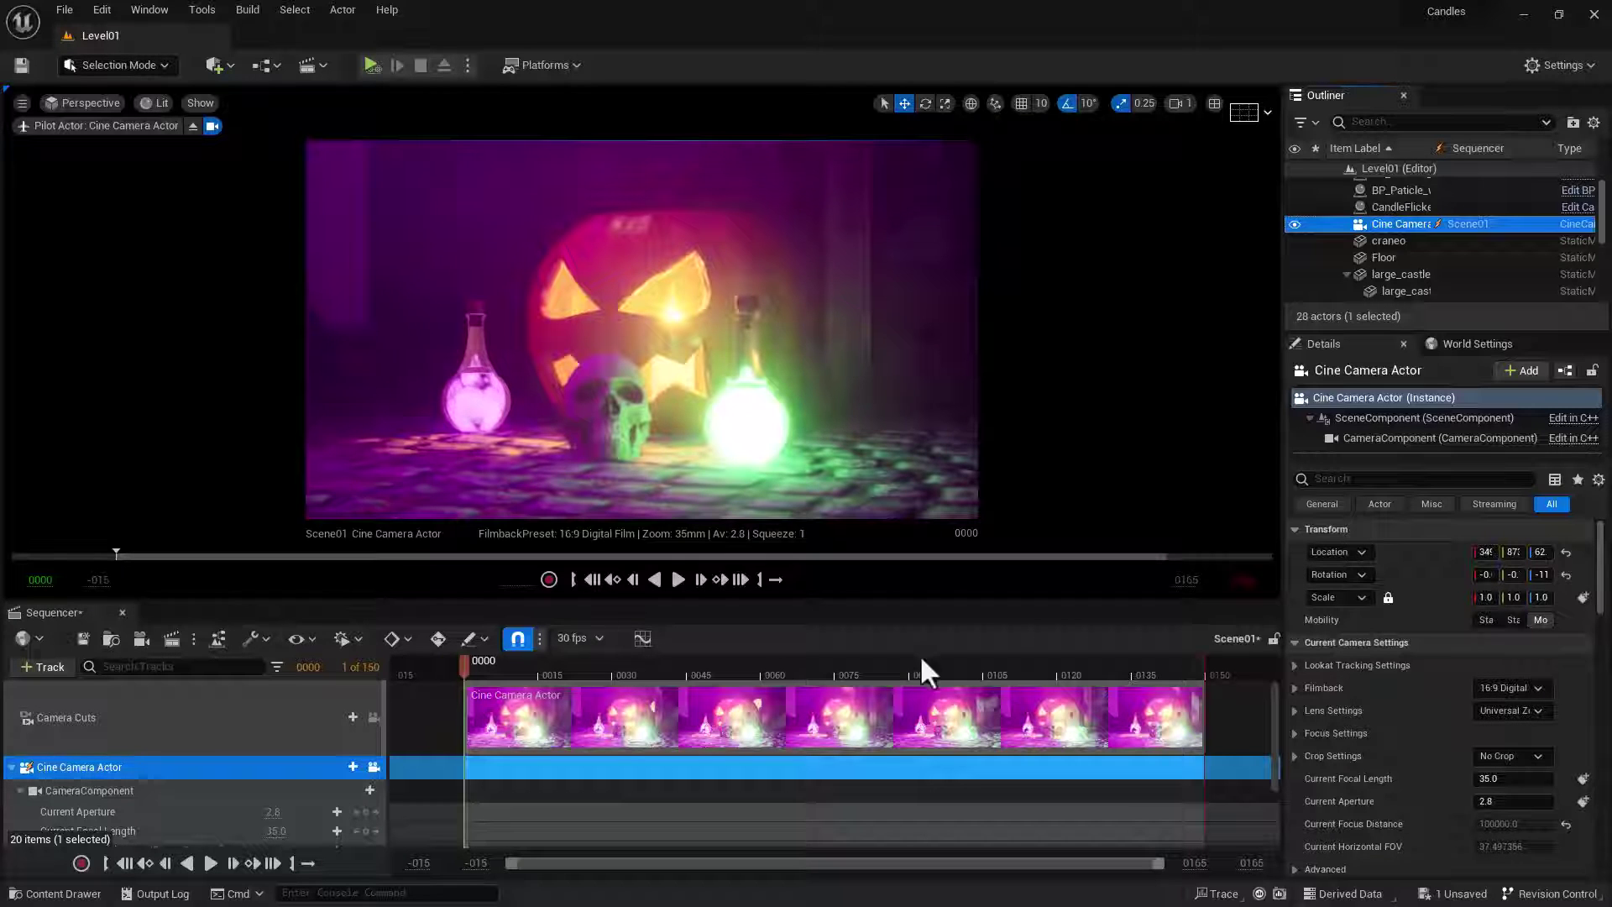
Open the movie render settings, keep Video Sequence (avi) output, and browse for an output directory
click(173, 639)
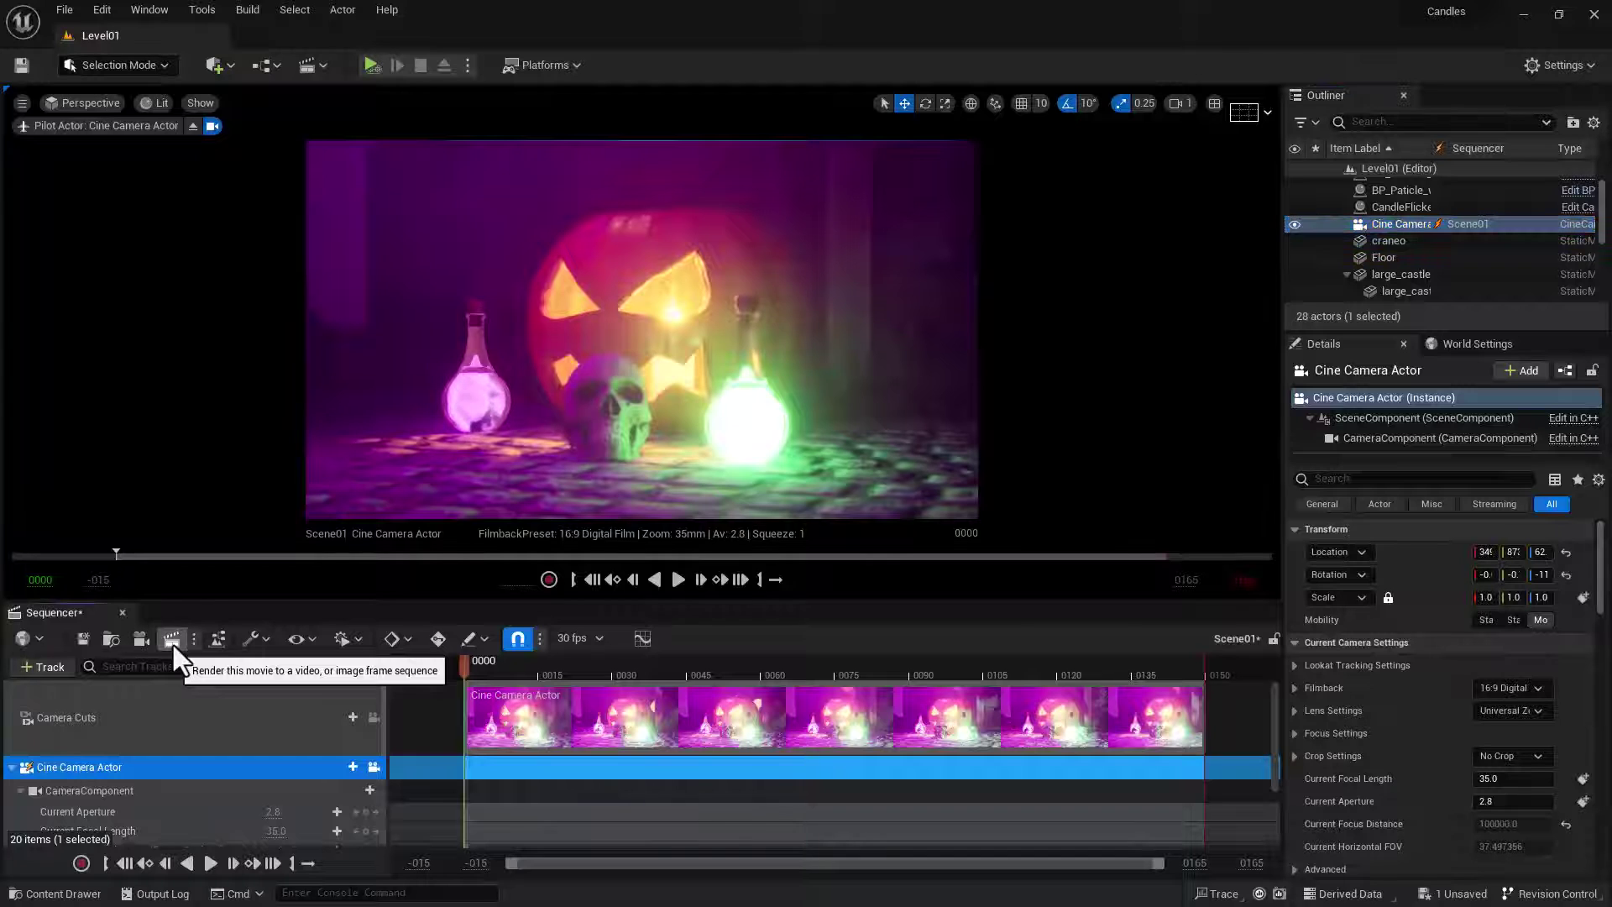
drag(822, 142, 739, 121)
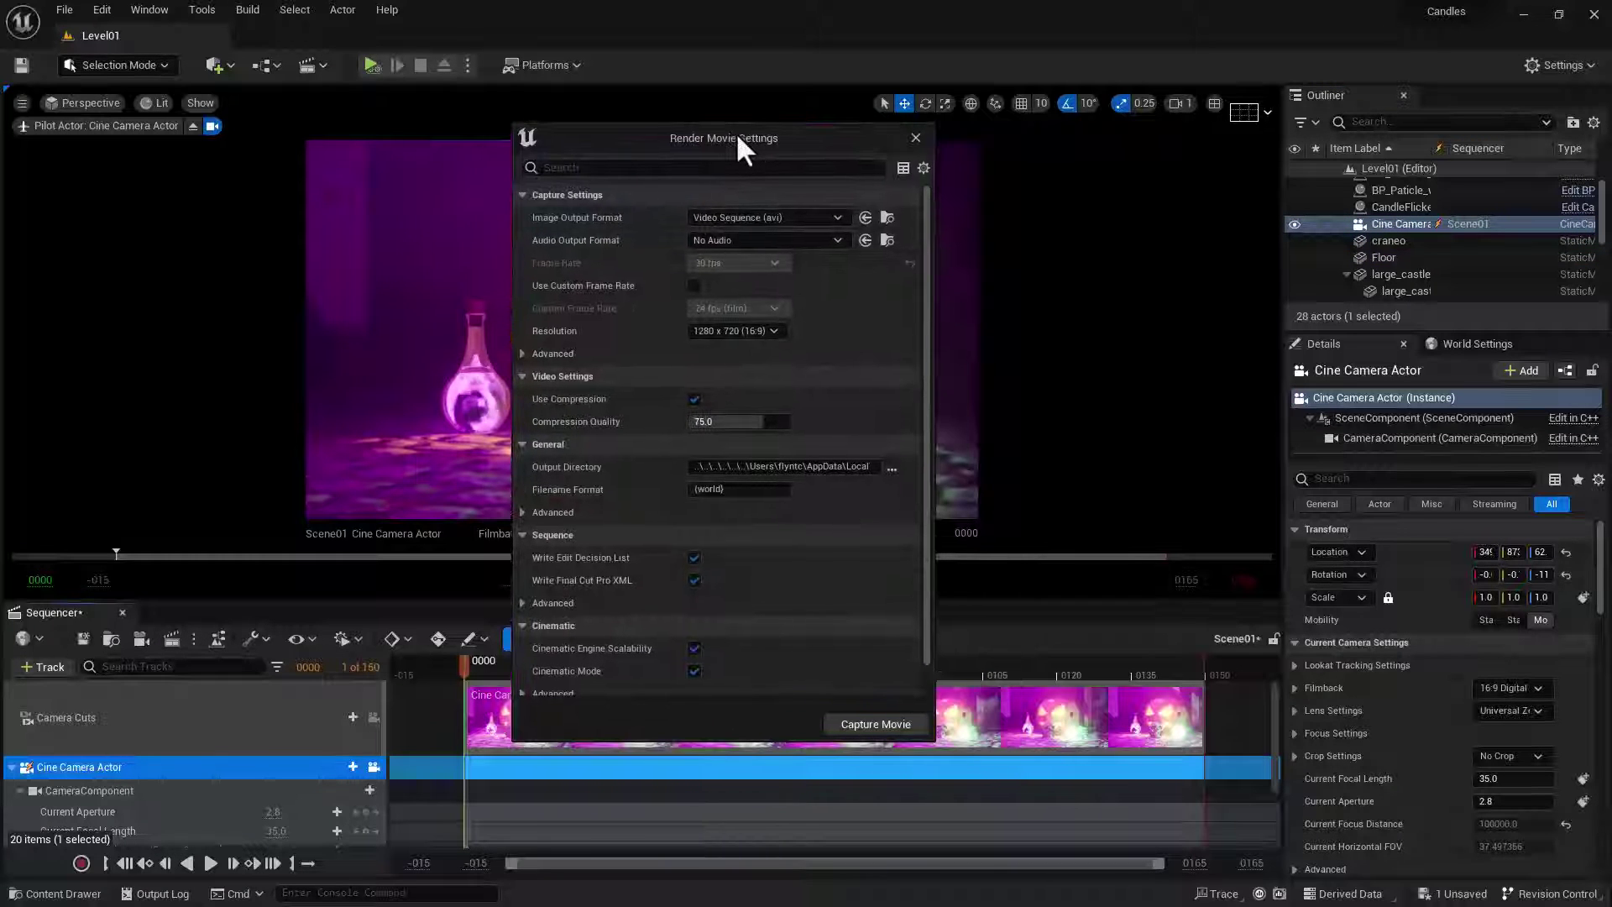
click(837, 217)
click(838, 215)
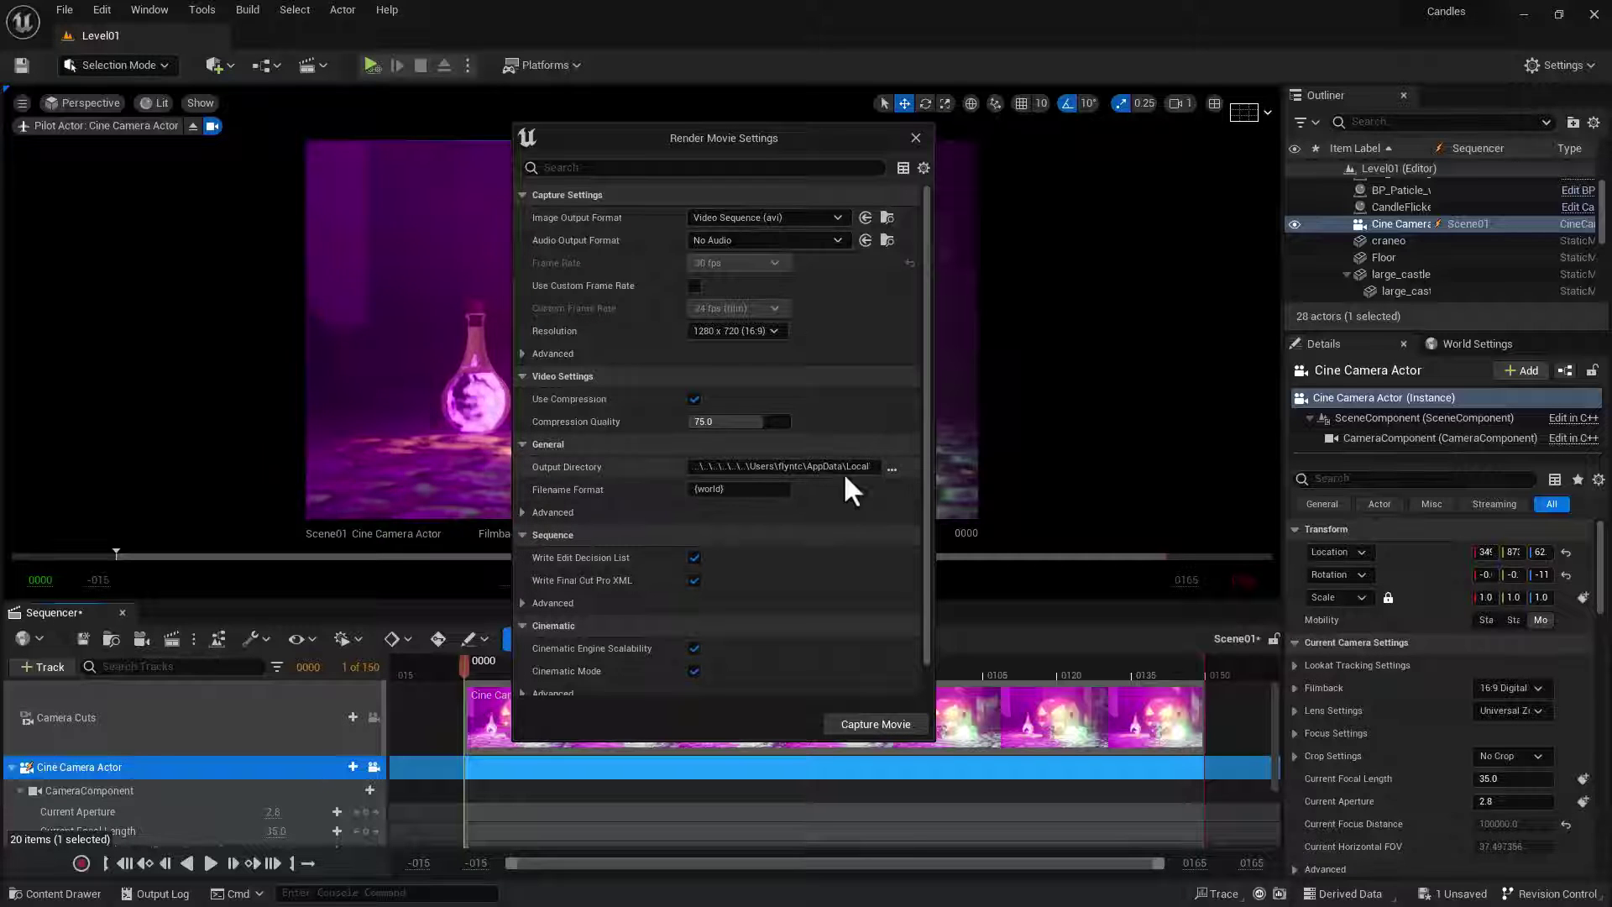
click(893, 466)
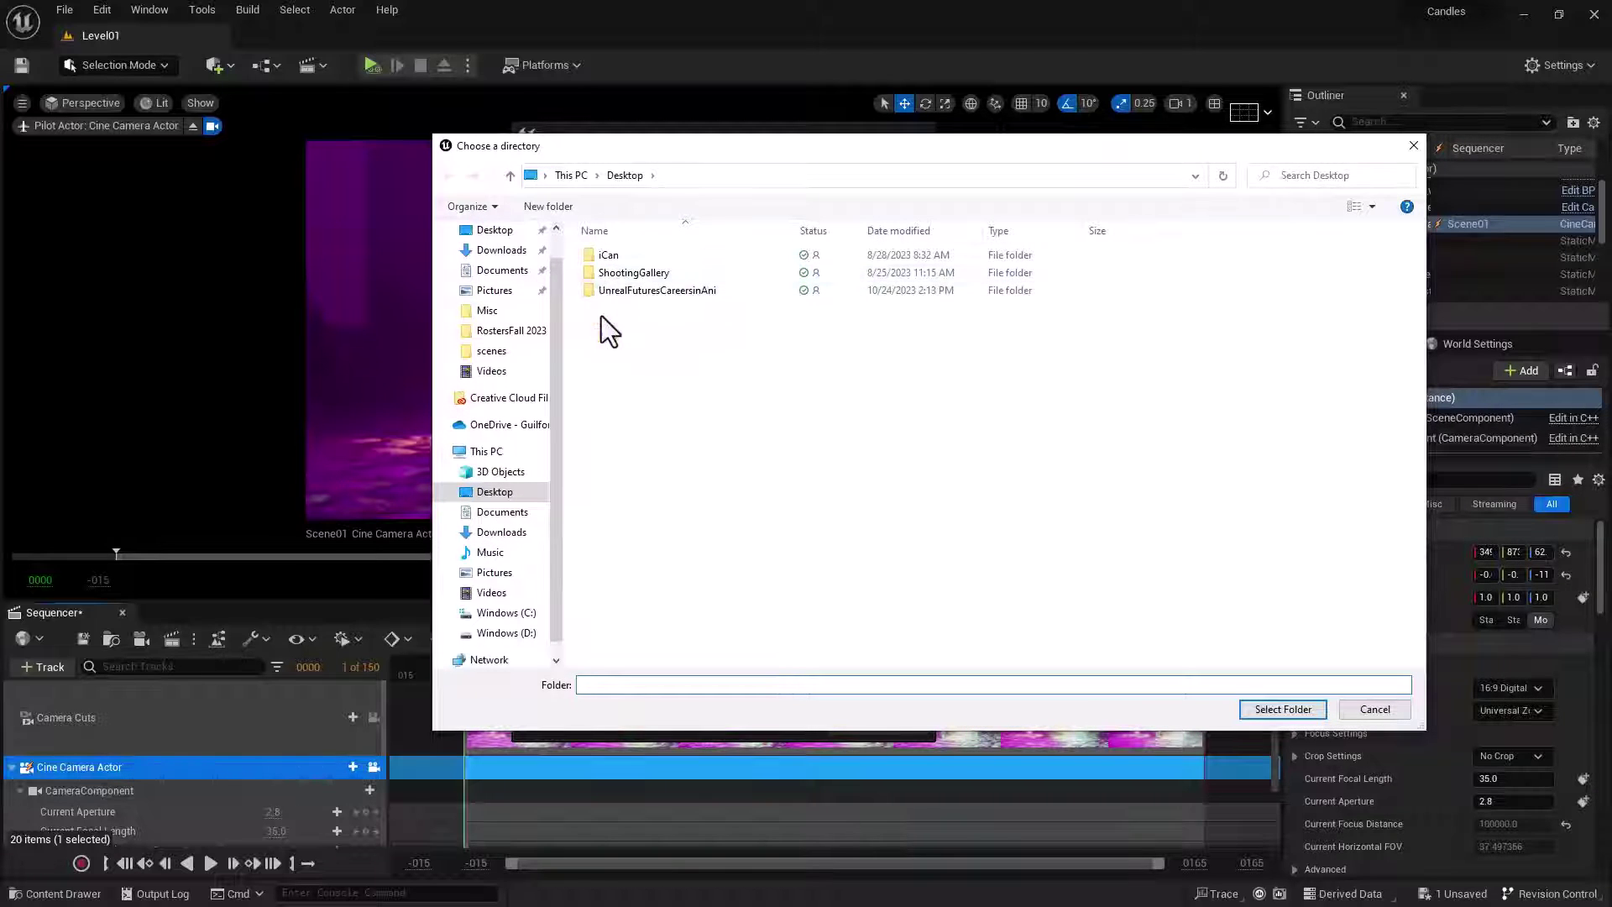
Create a Desktop folder named Seq and select it as the output directory
click(551, 208)
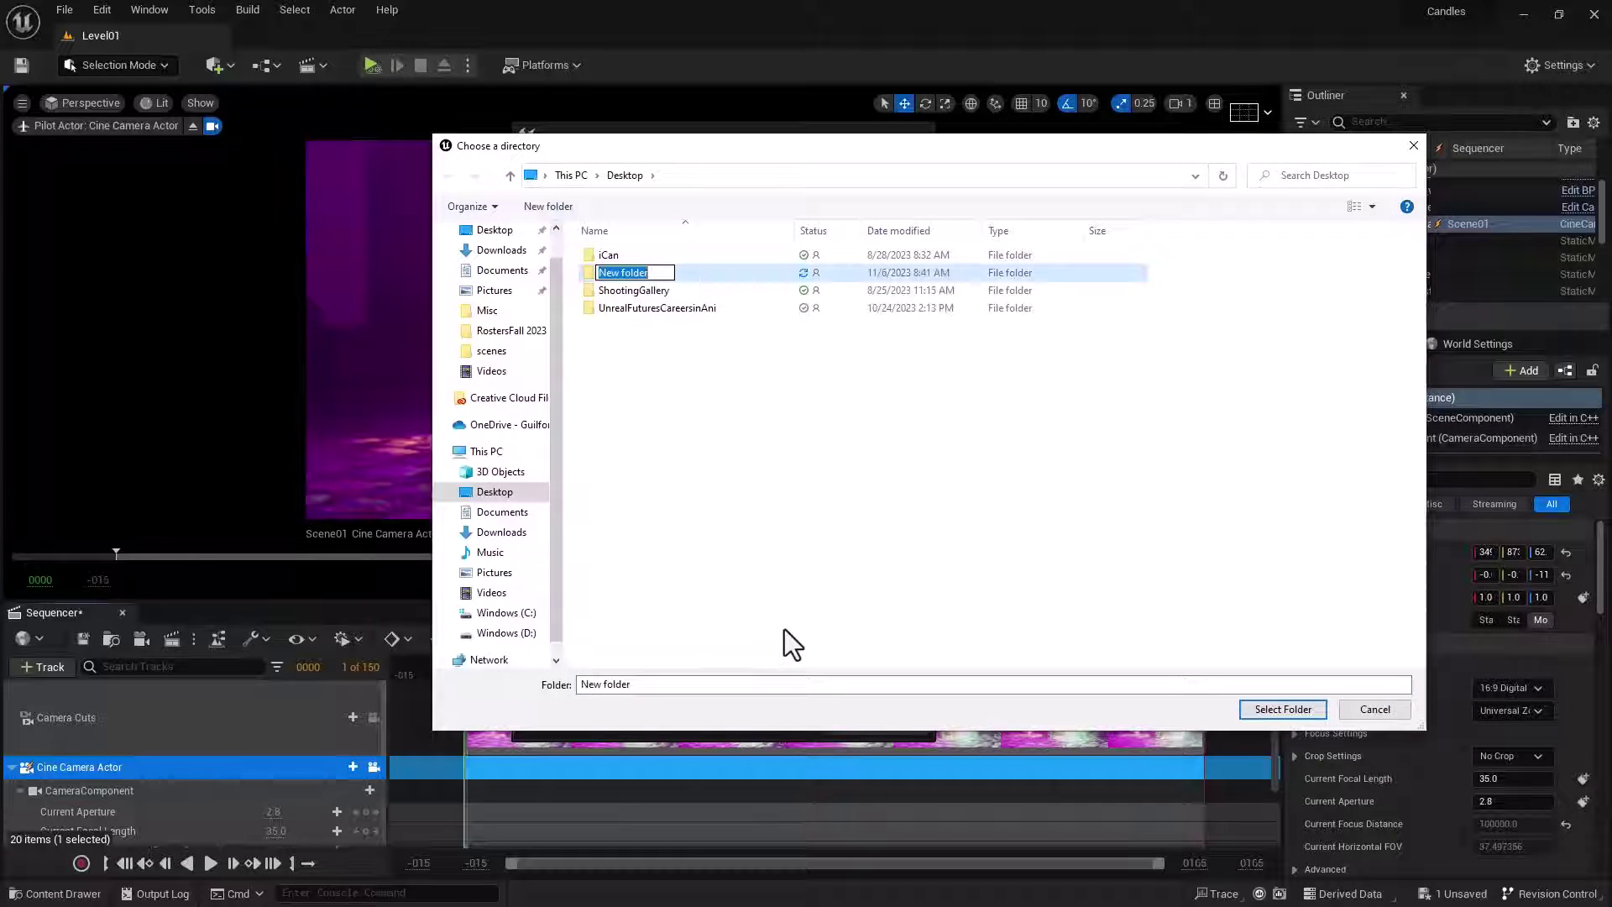
text(Seq)
key(Return)
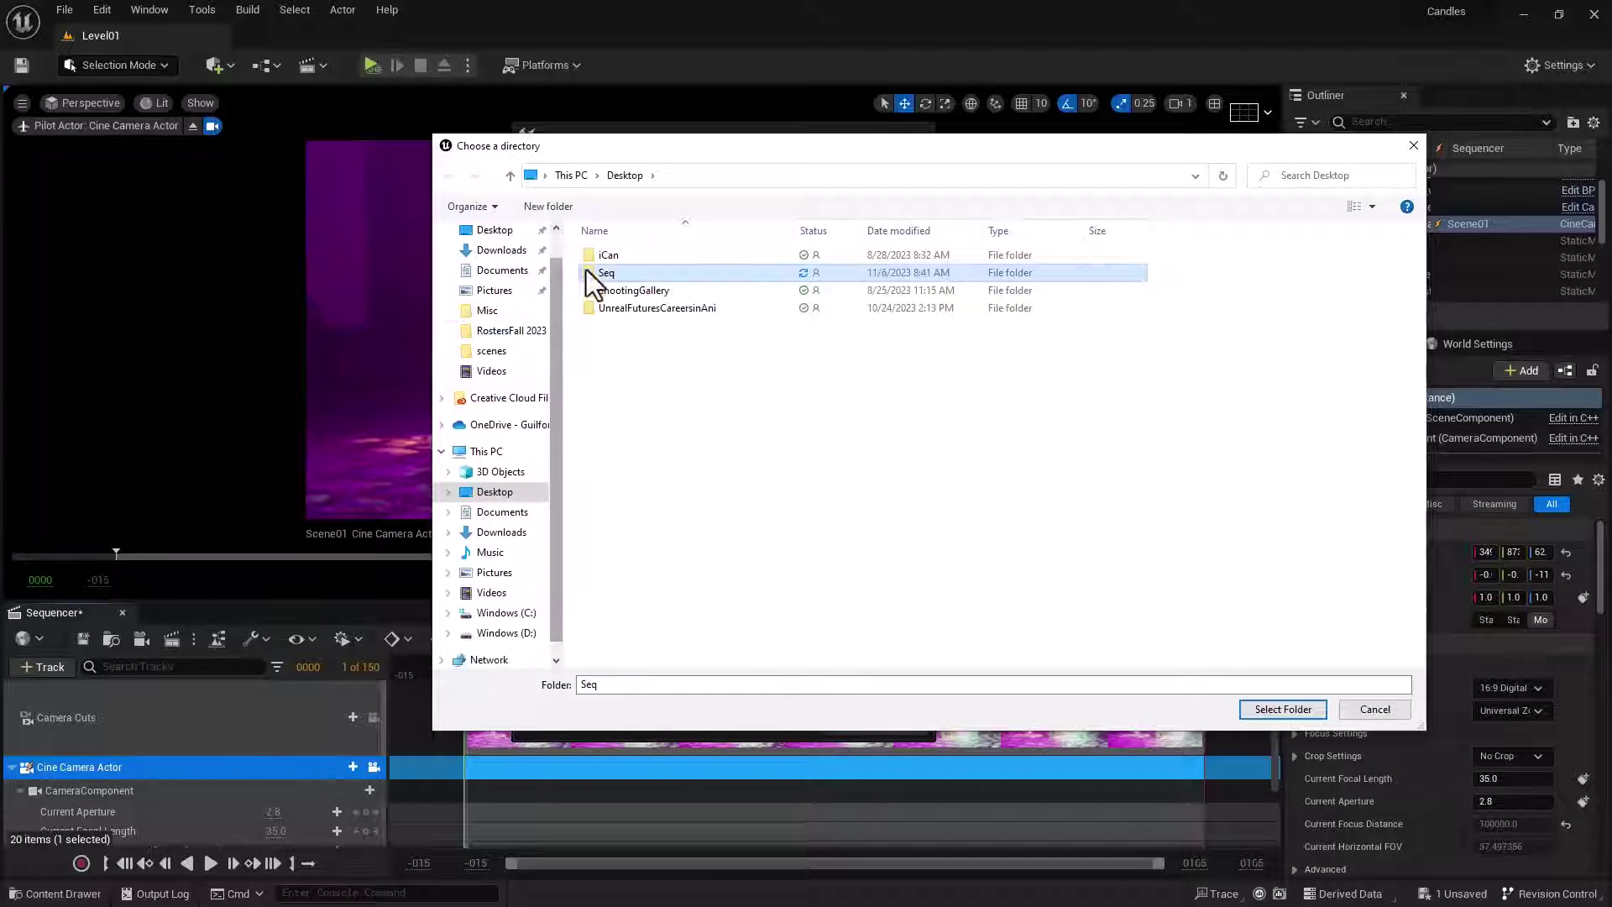
click(1303, 713)
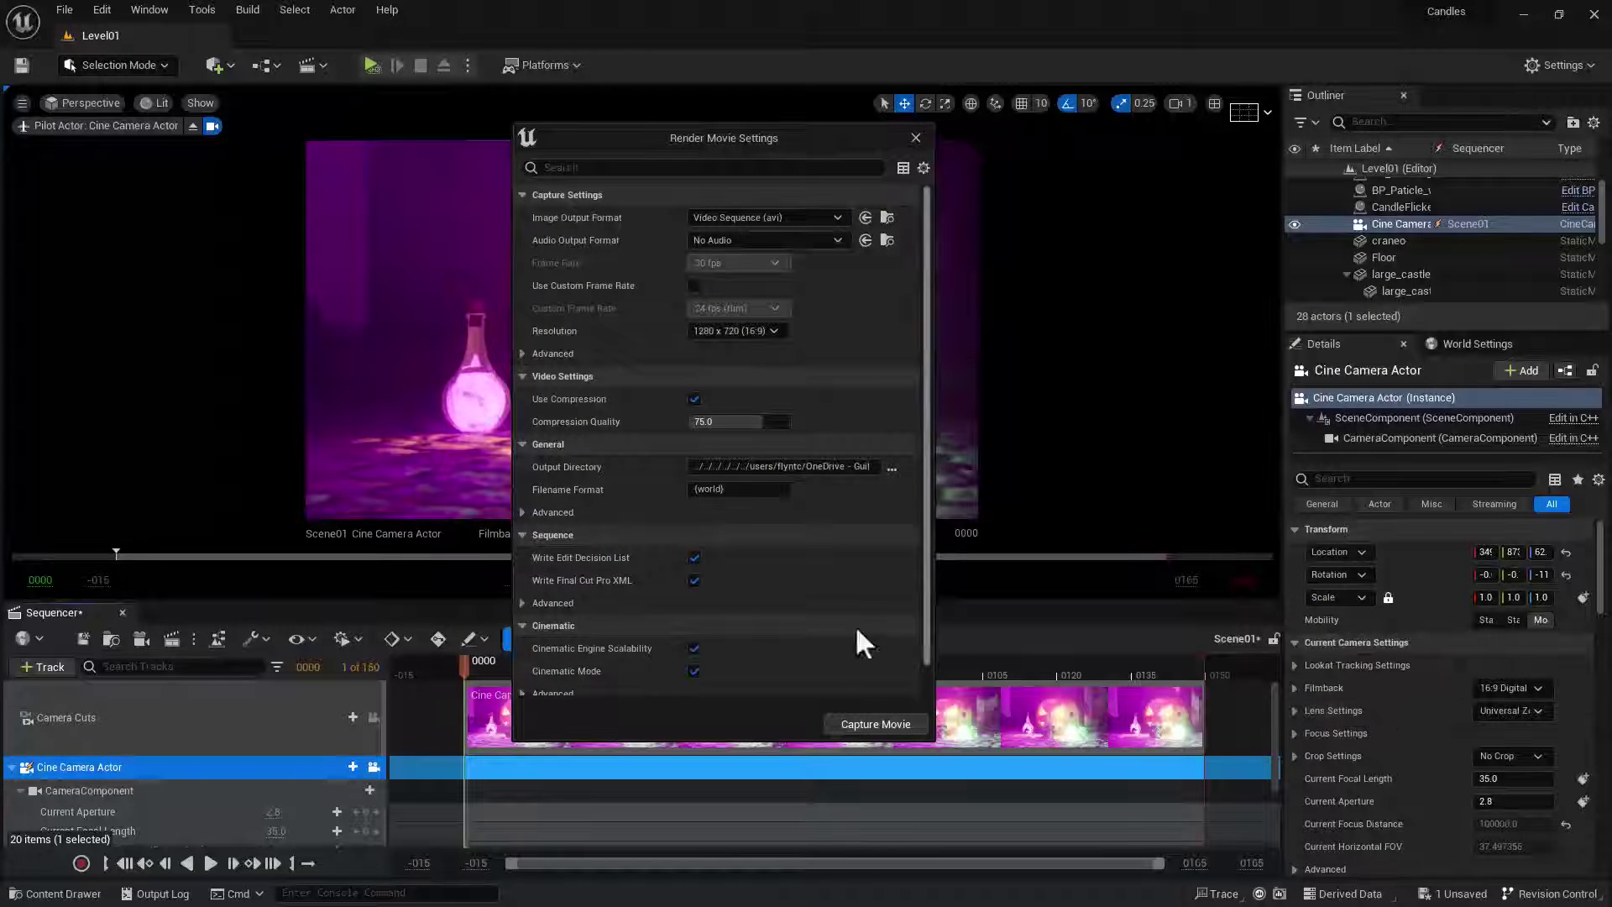
scroll(855, 625, down, 1)
Capture the movie, saving the Scene01 sequence with Save Selected first
click(882, 722)
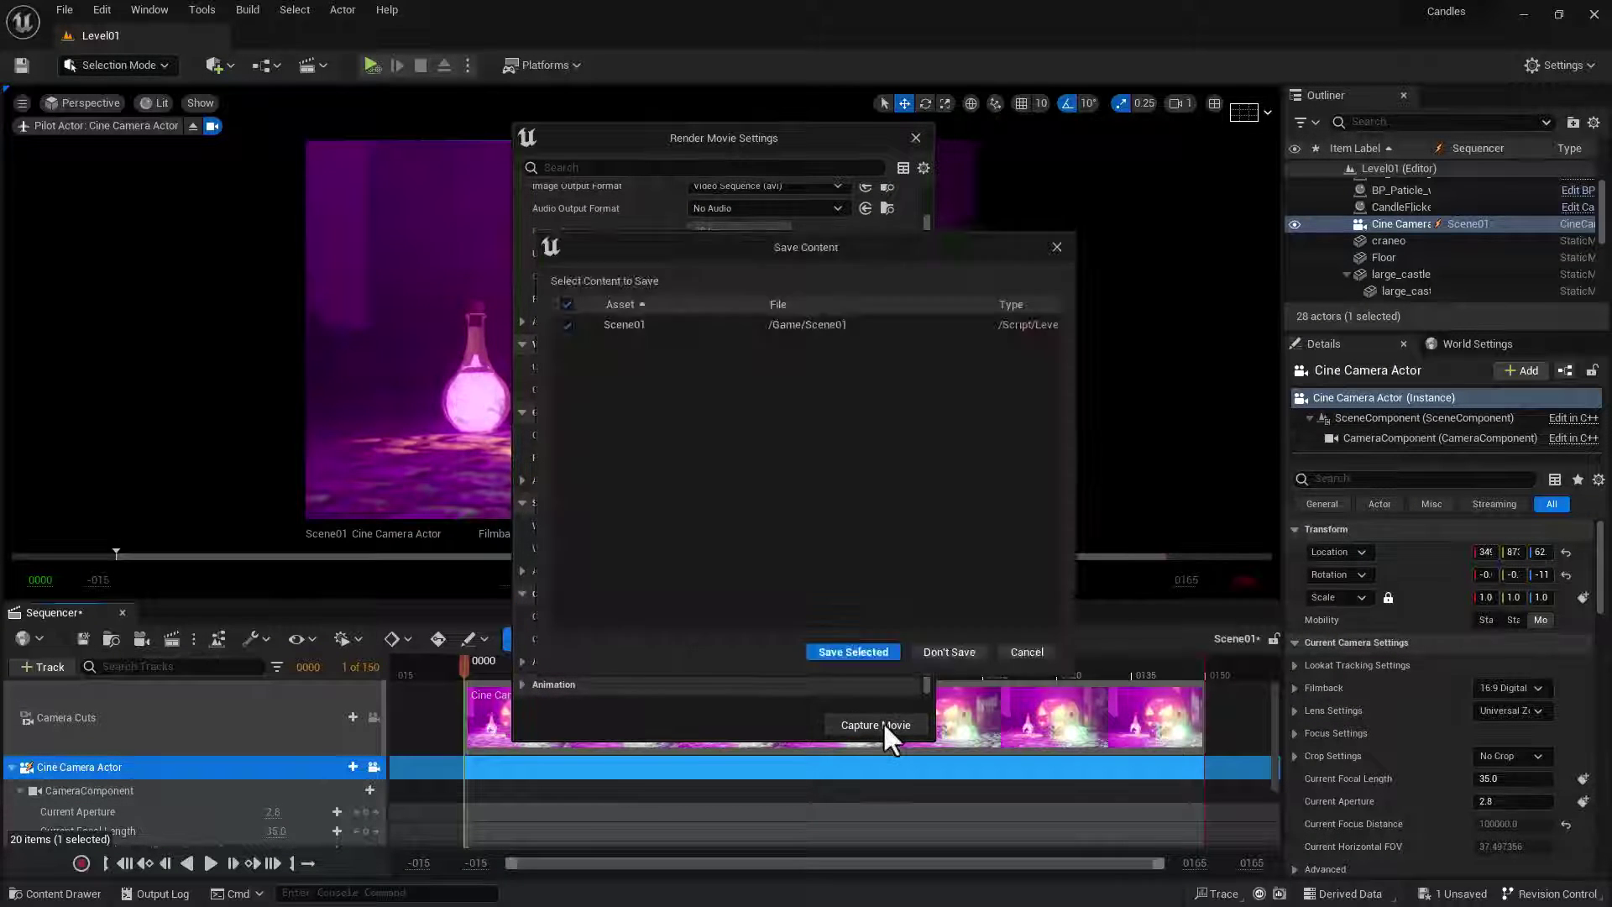
click(857, 652)
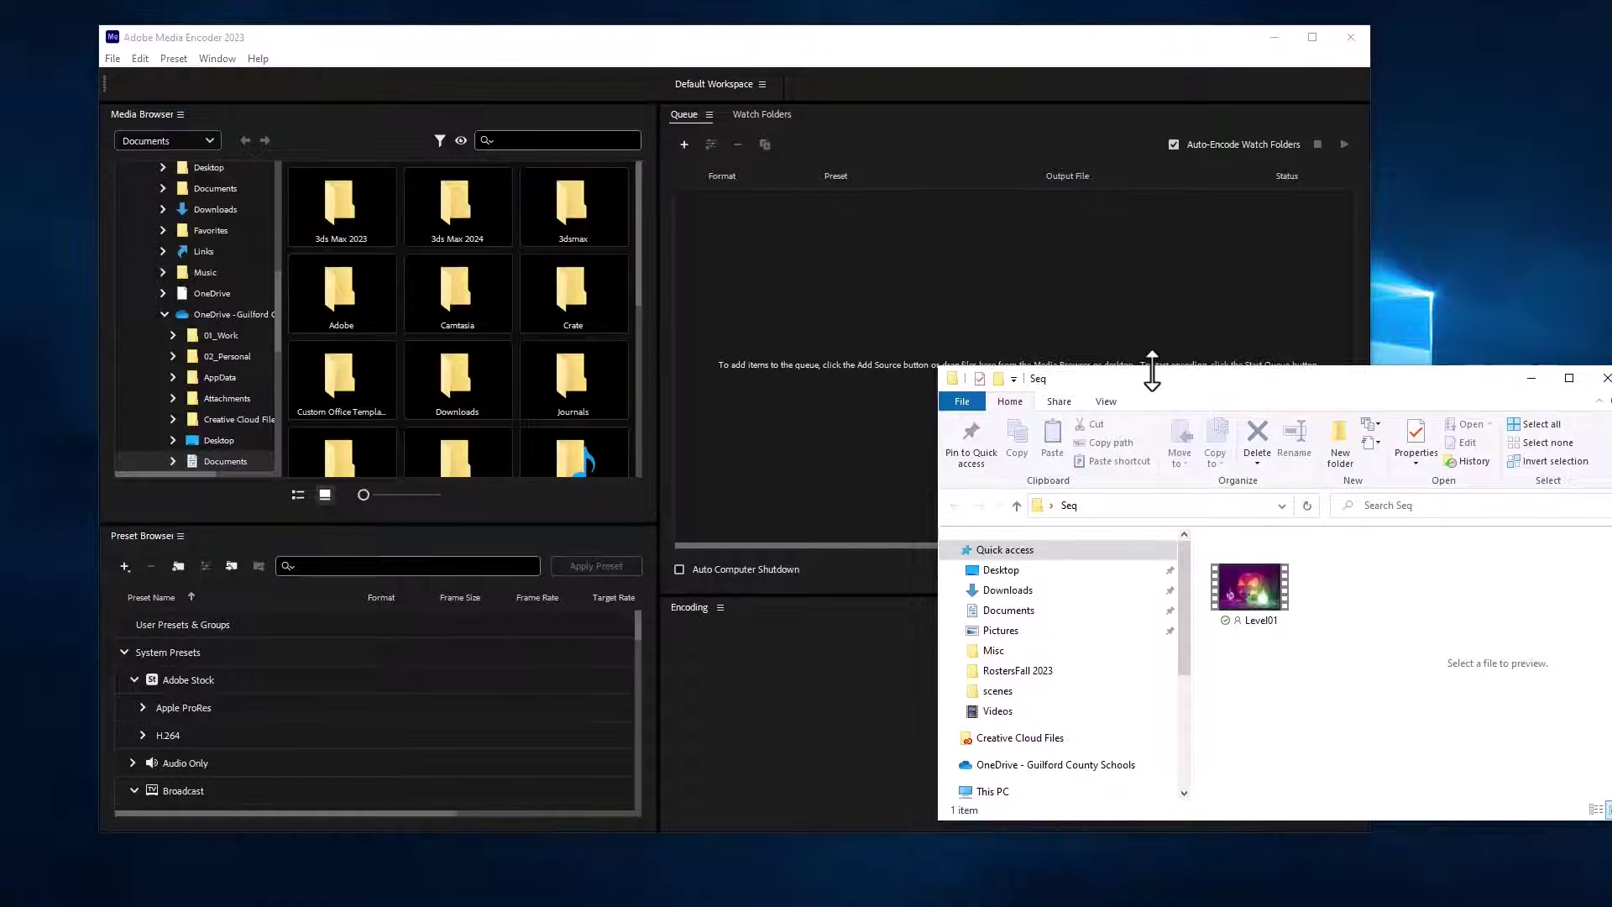
Drag Level01.avi from the Seq folder into the Media Encoder queue, then close Explorer
drag(1166, 439, 1114, 385)
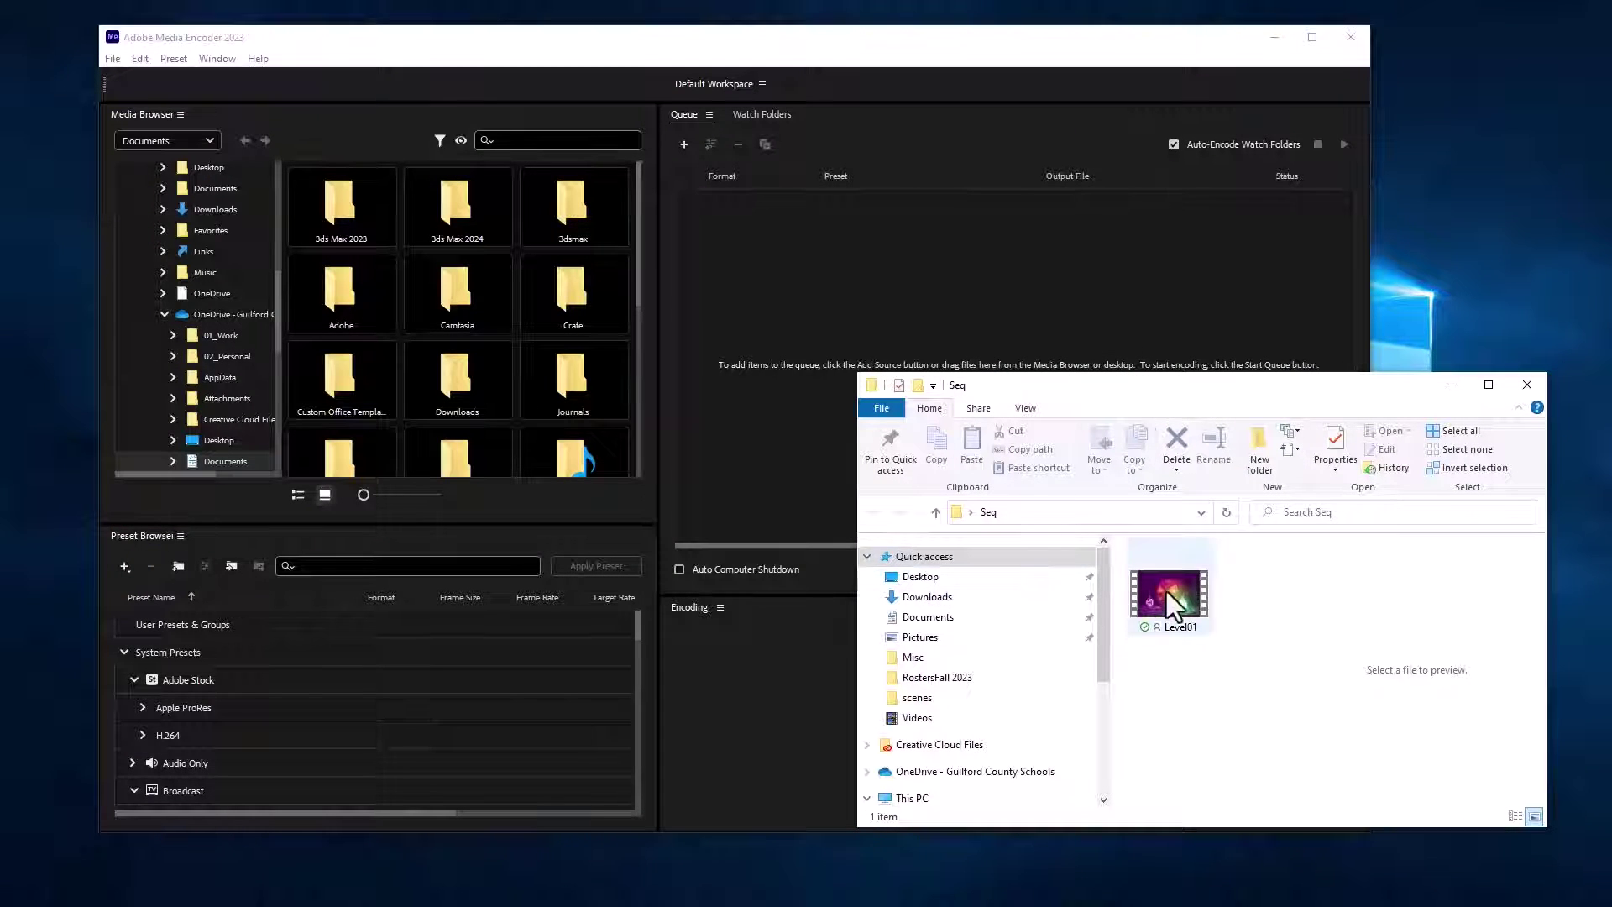
drag(1185, 631, 897, 297)
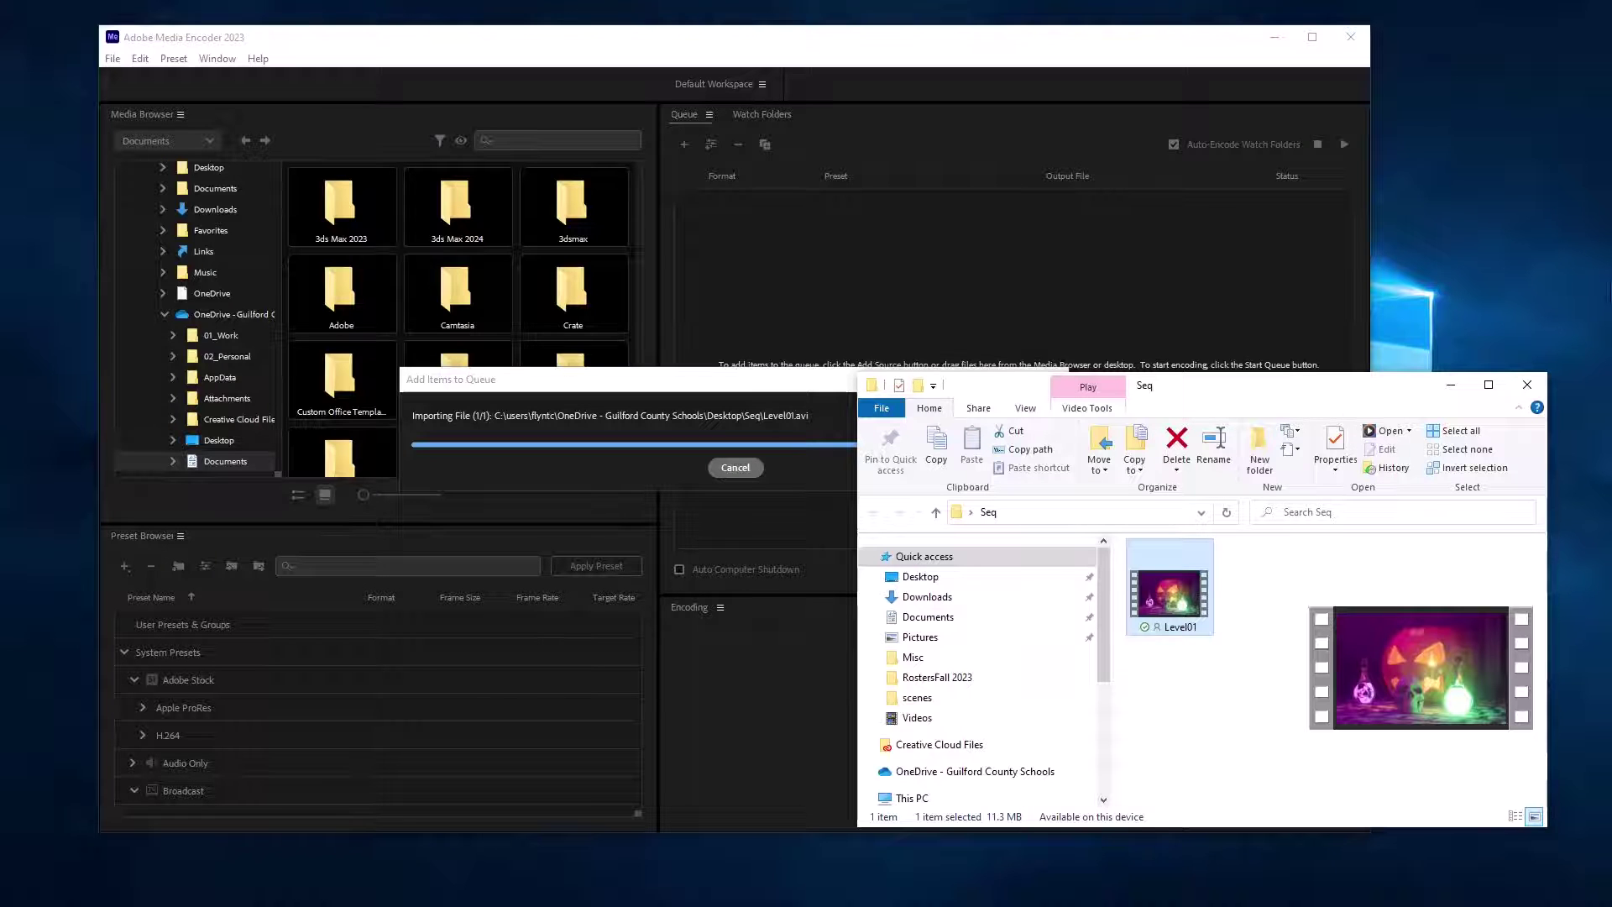
click(1527, 385)
drag(862, 42, 819, 27)
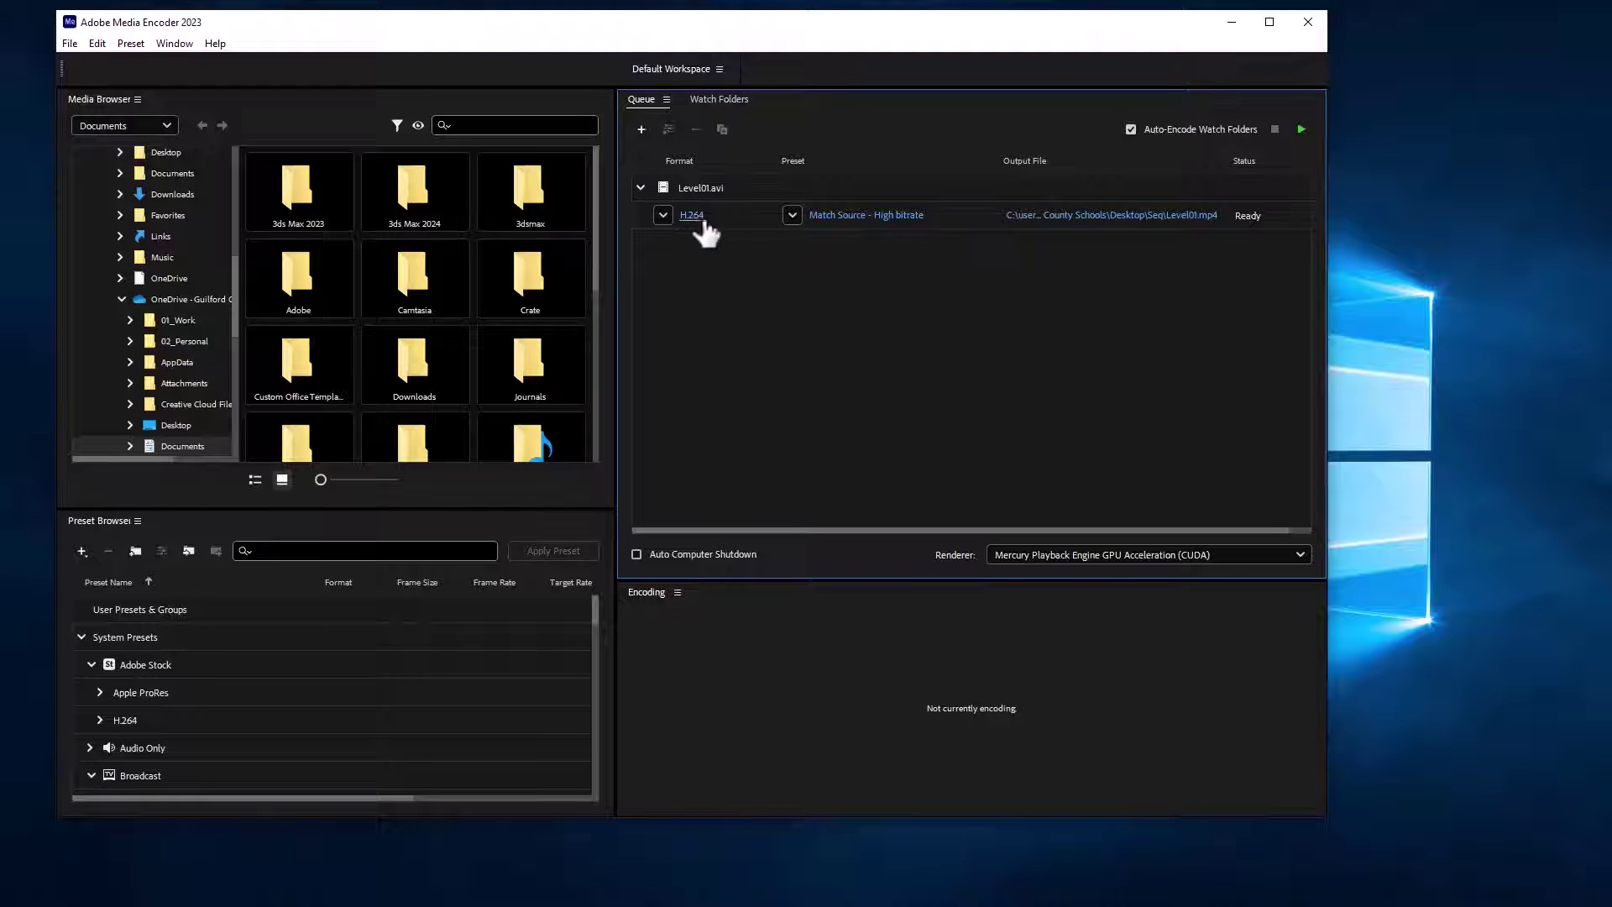
drag(887, 22, 878, 26)
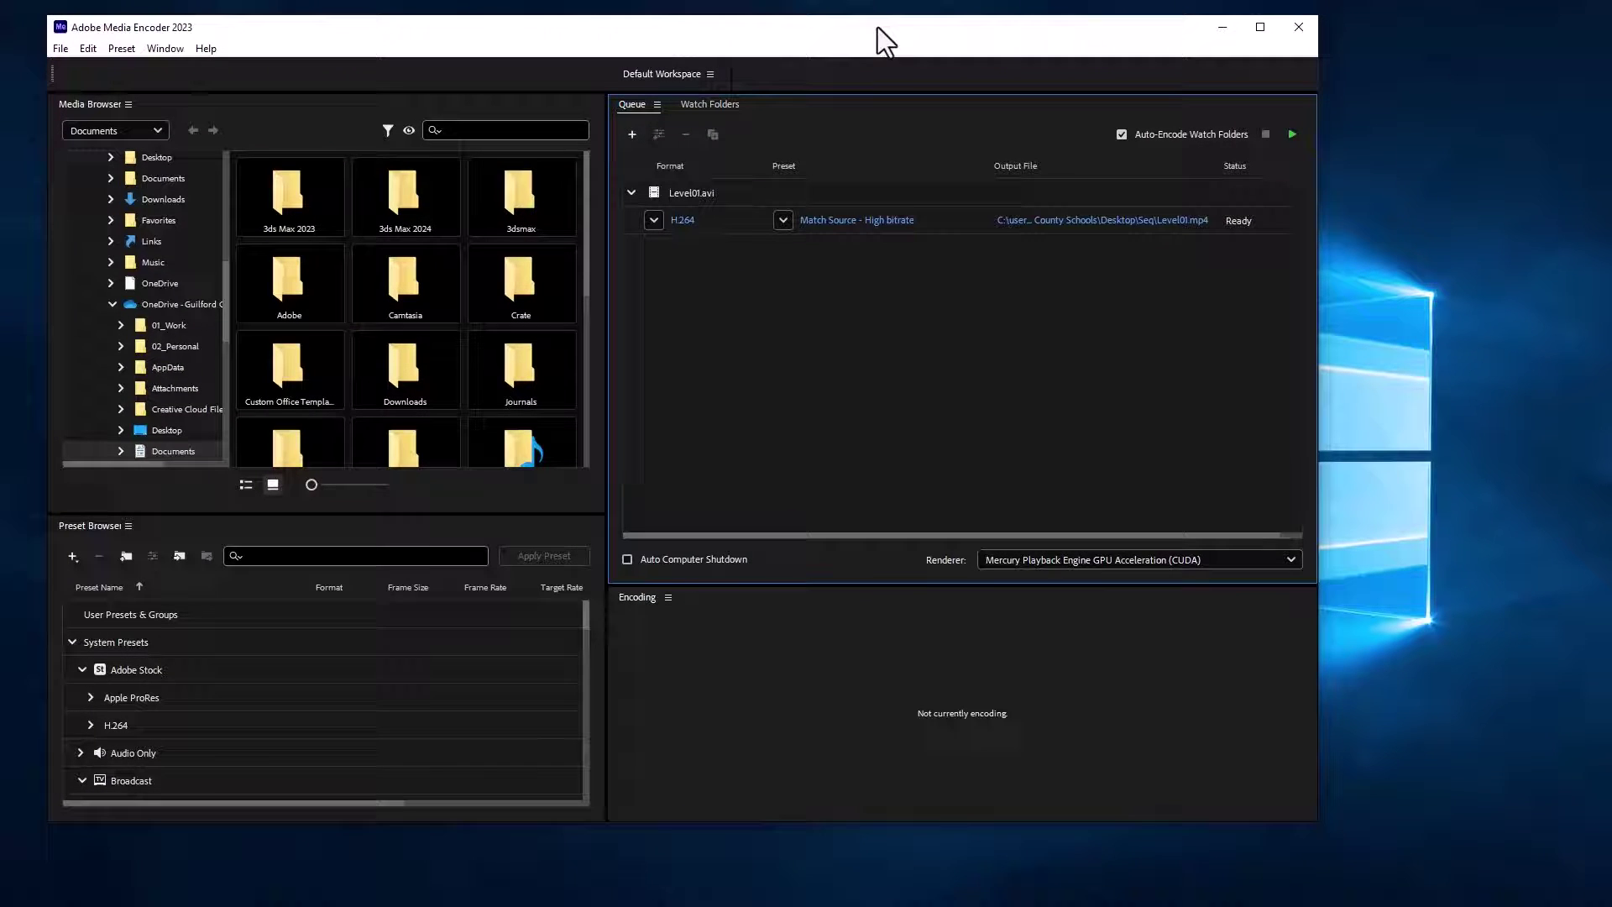
Open the Level01 export settings and bring up the Bitrate Encoding dropdown
click(852, 218)
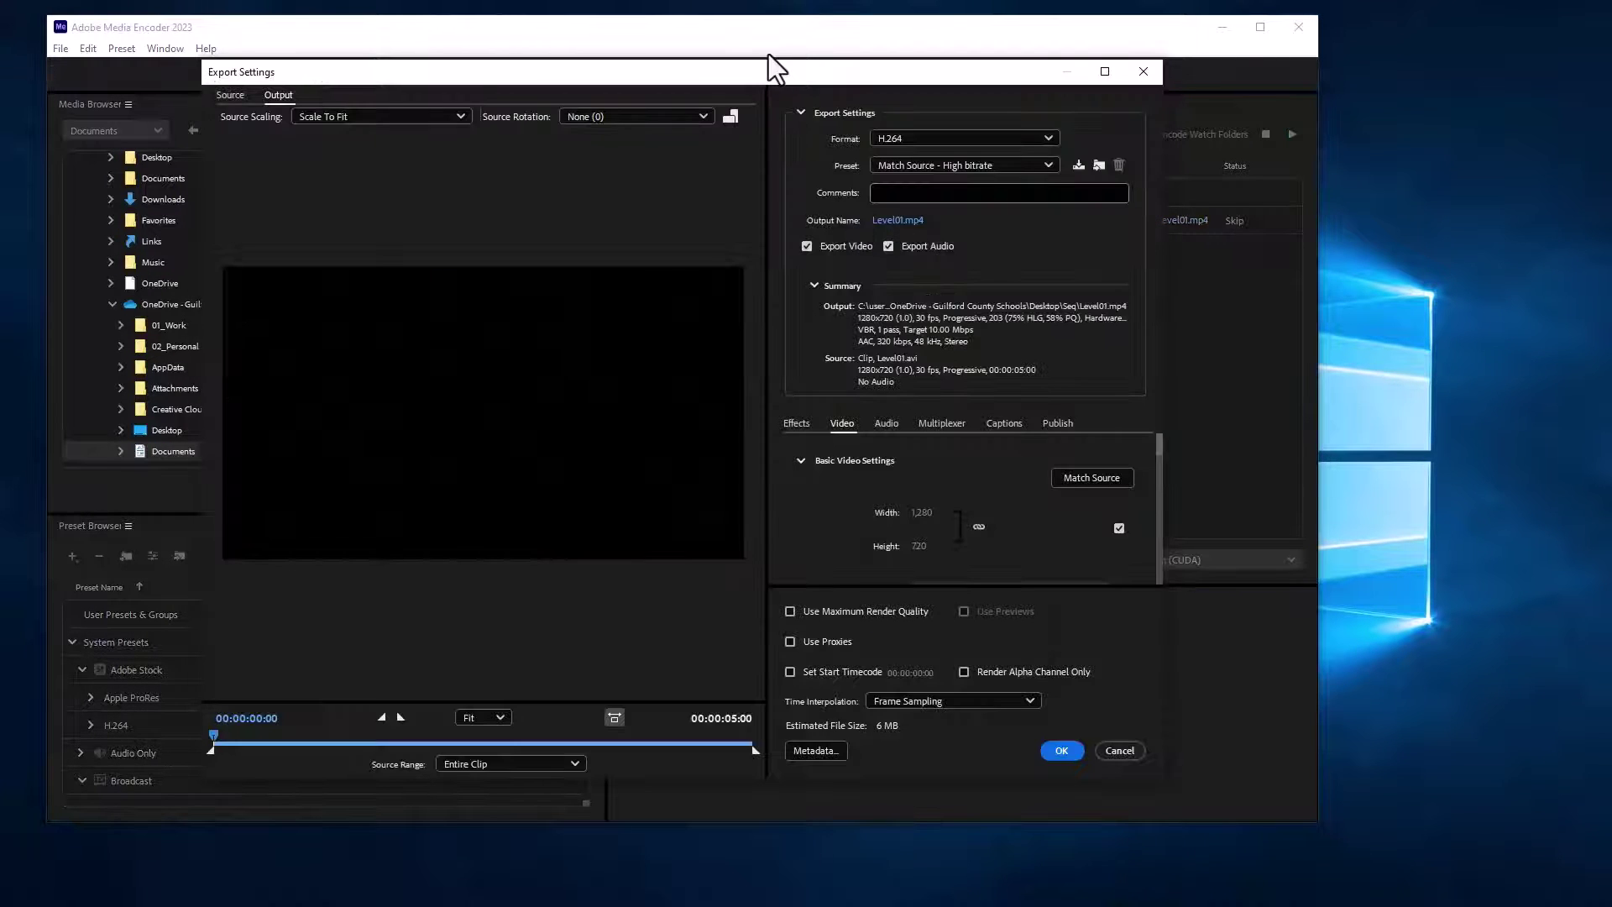
drag(769, 57, 800, 50)
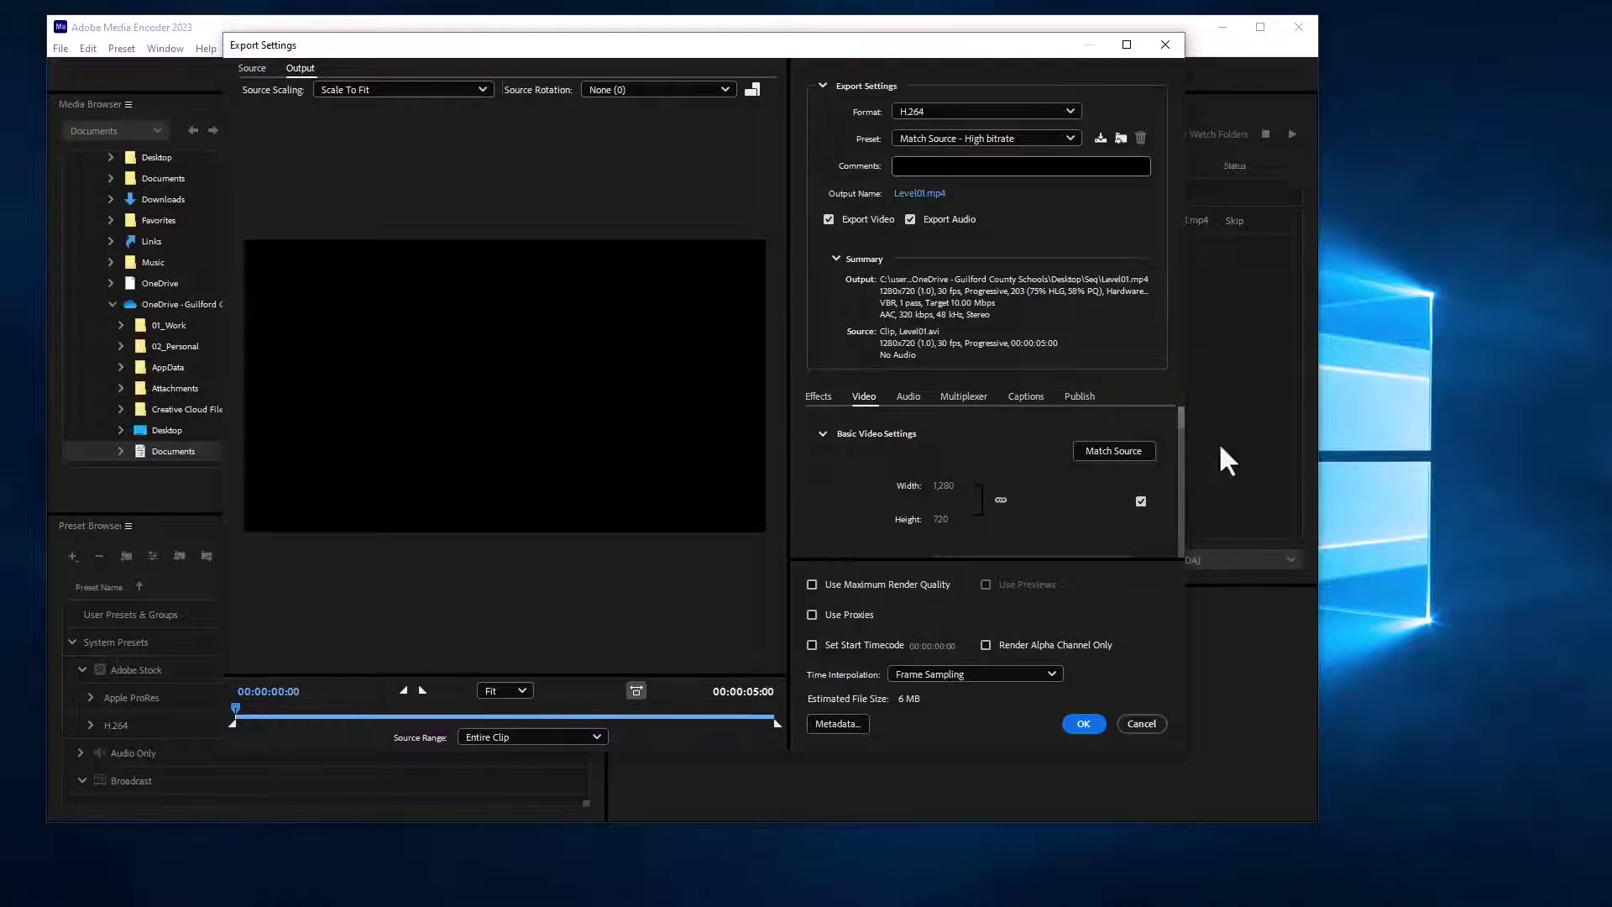
drag(1184, 420, 1179, 528)
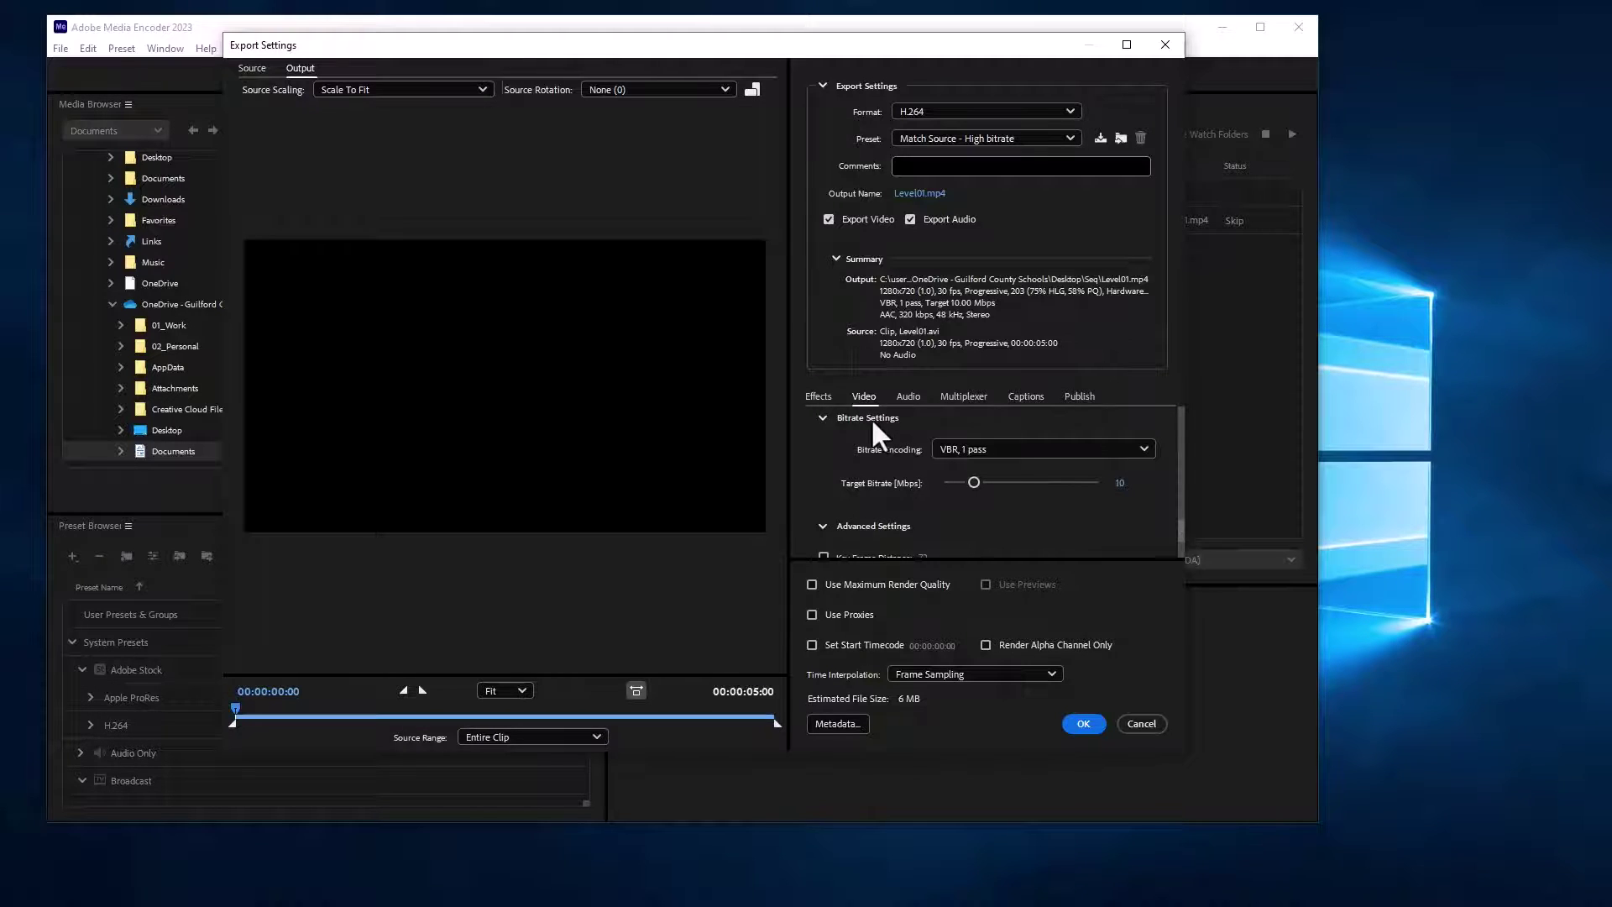
click(1145, 448)
click(1145, 449)
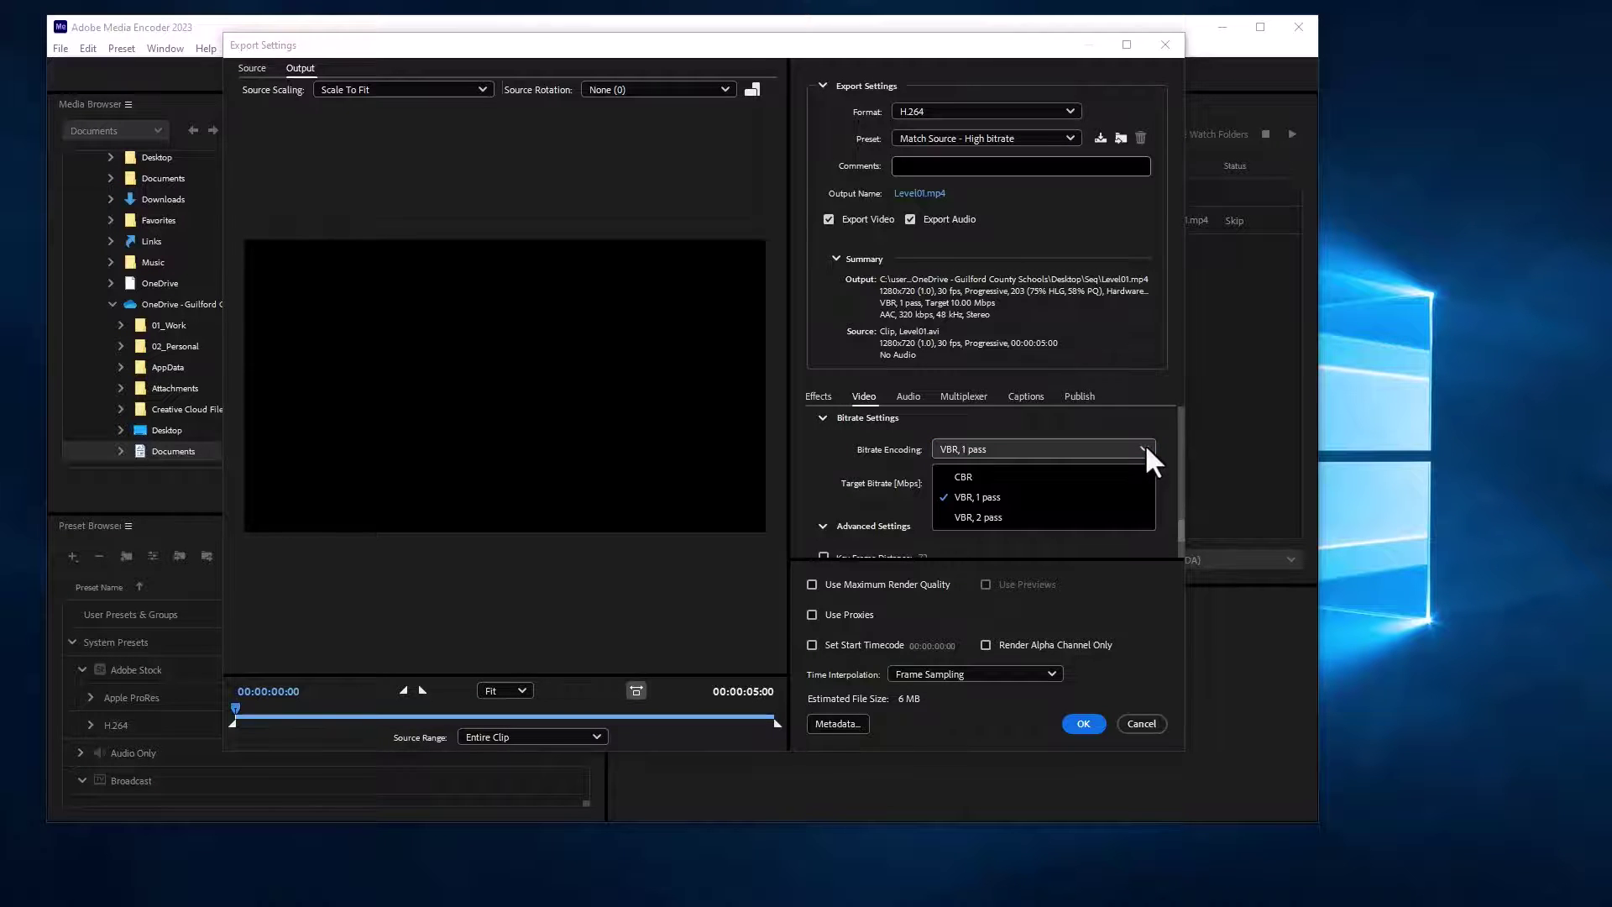
click(1144, 448)
click(1145, 449)
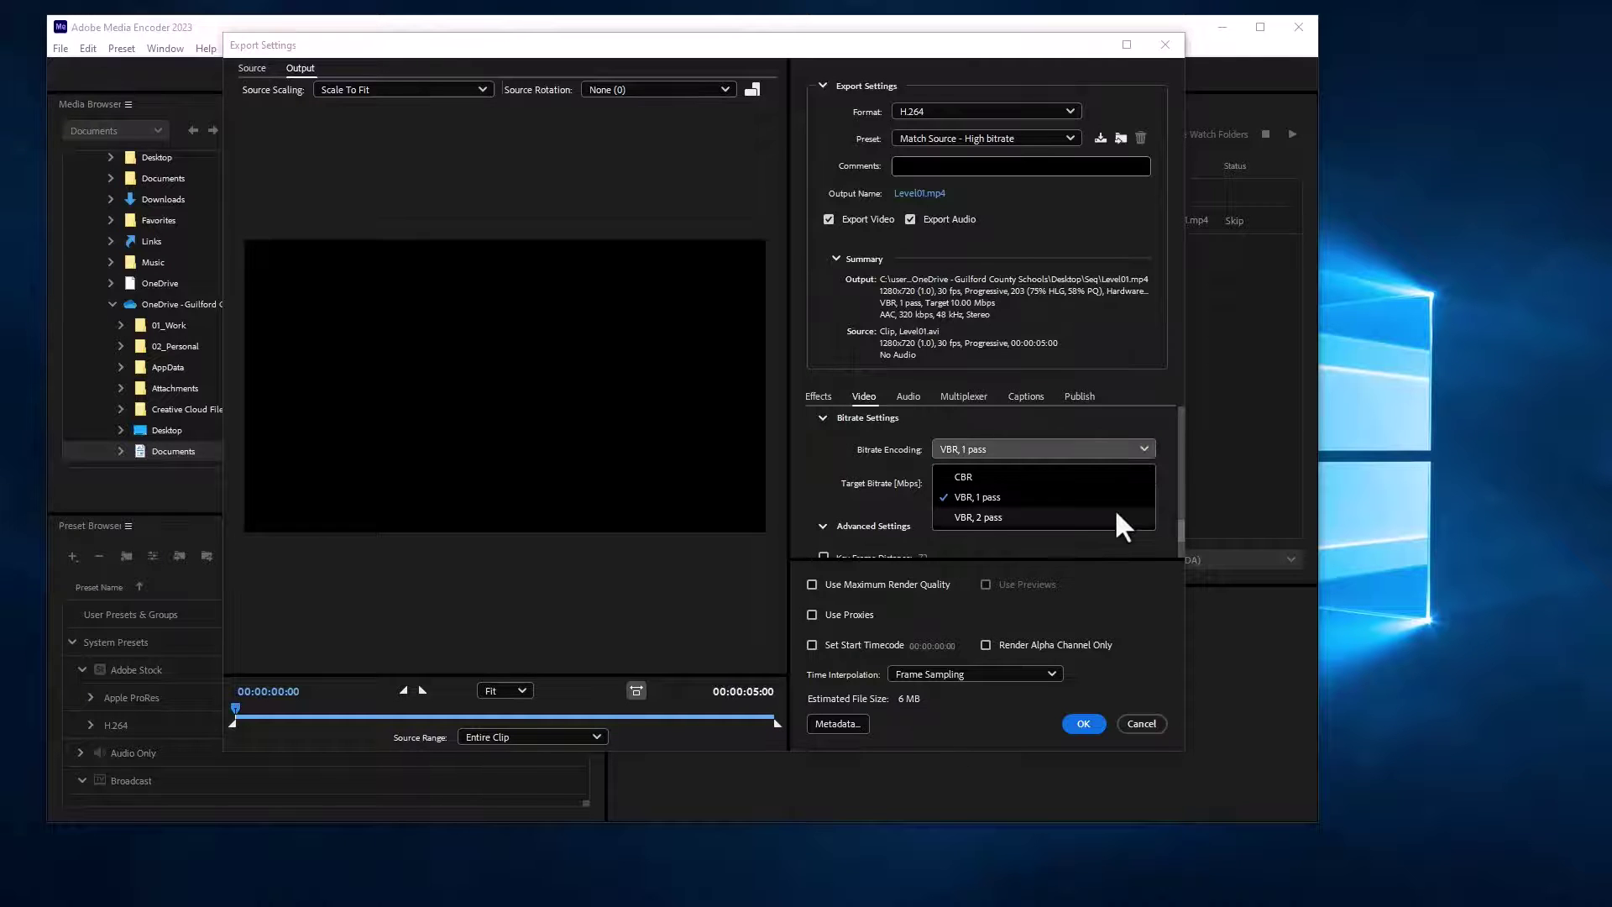
Choose VBR, 2 pass with 5 Mbps target and 7 Mbps maximum bitrate, and confirm
click(1020, 517)
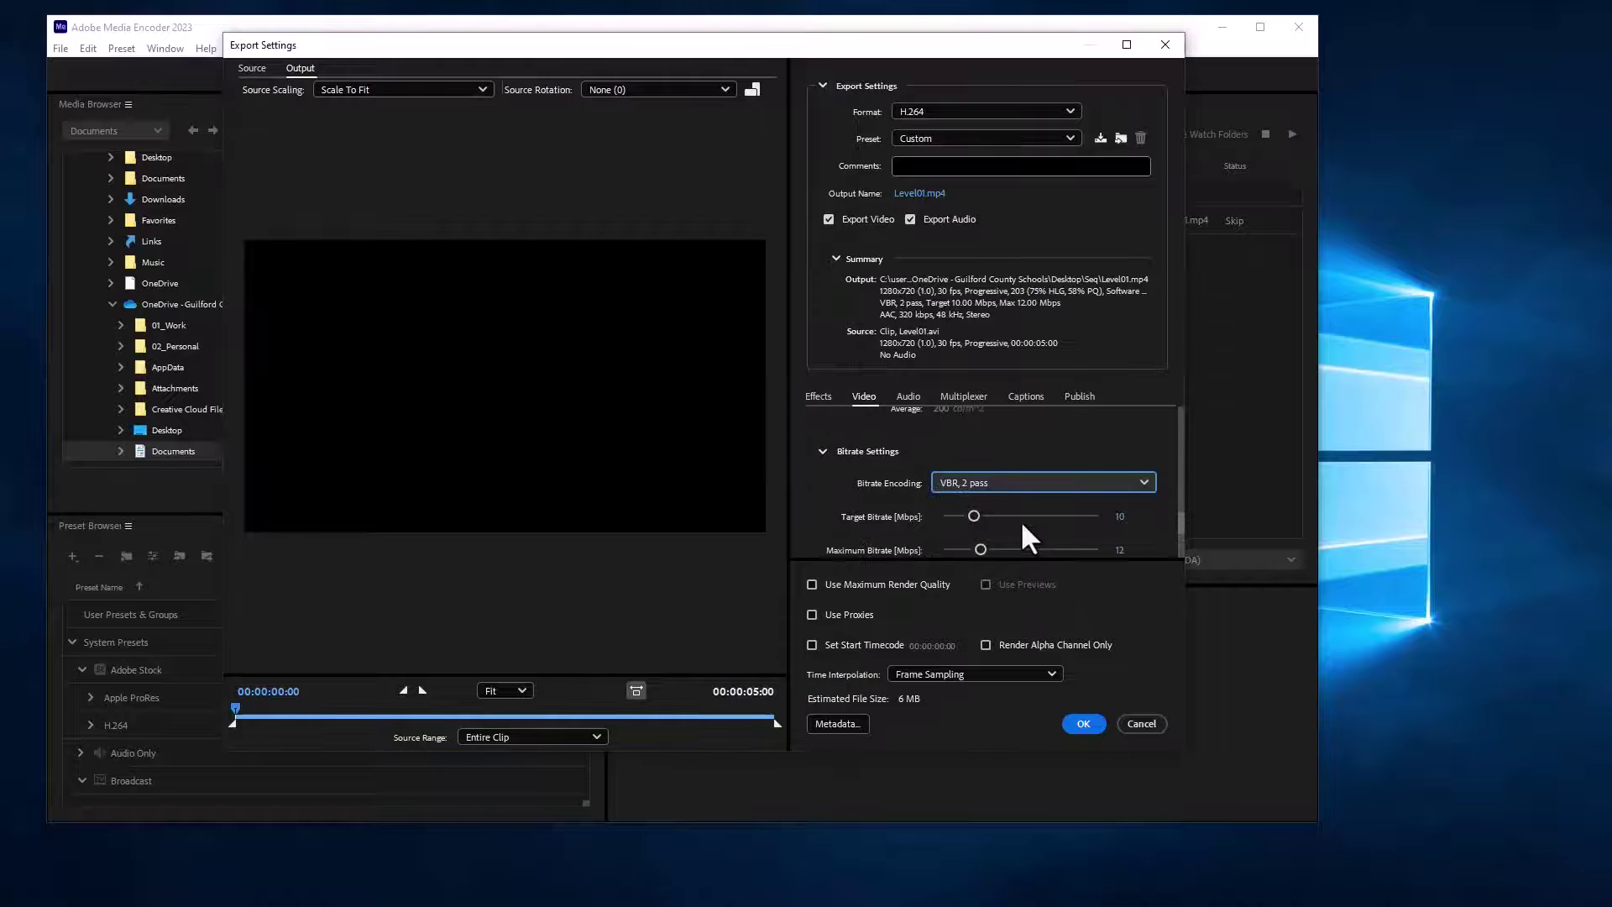
scroll(1137, 458, down, 2)
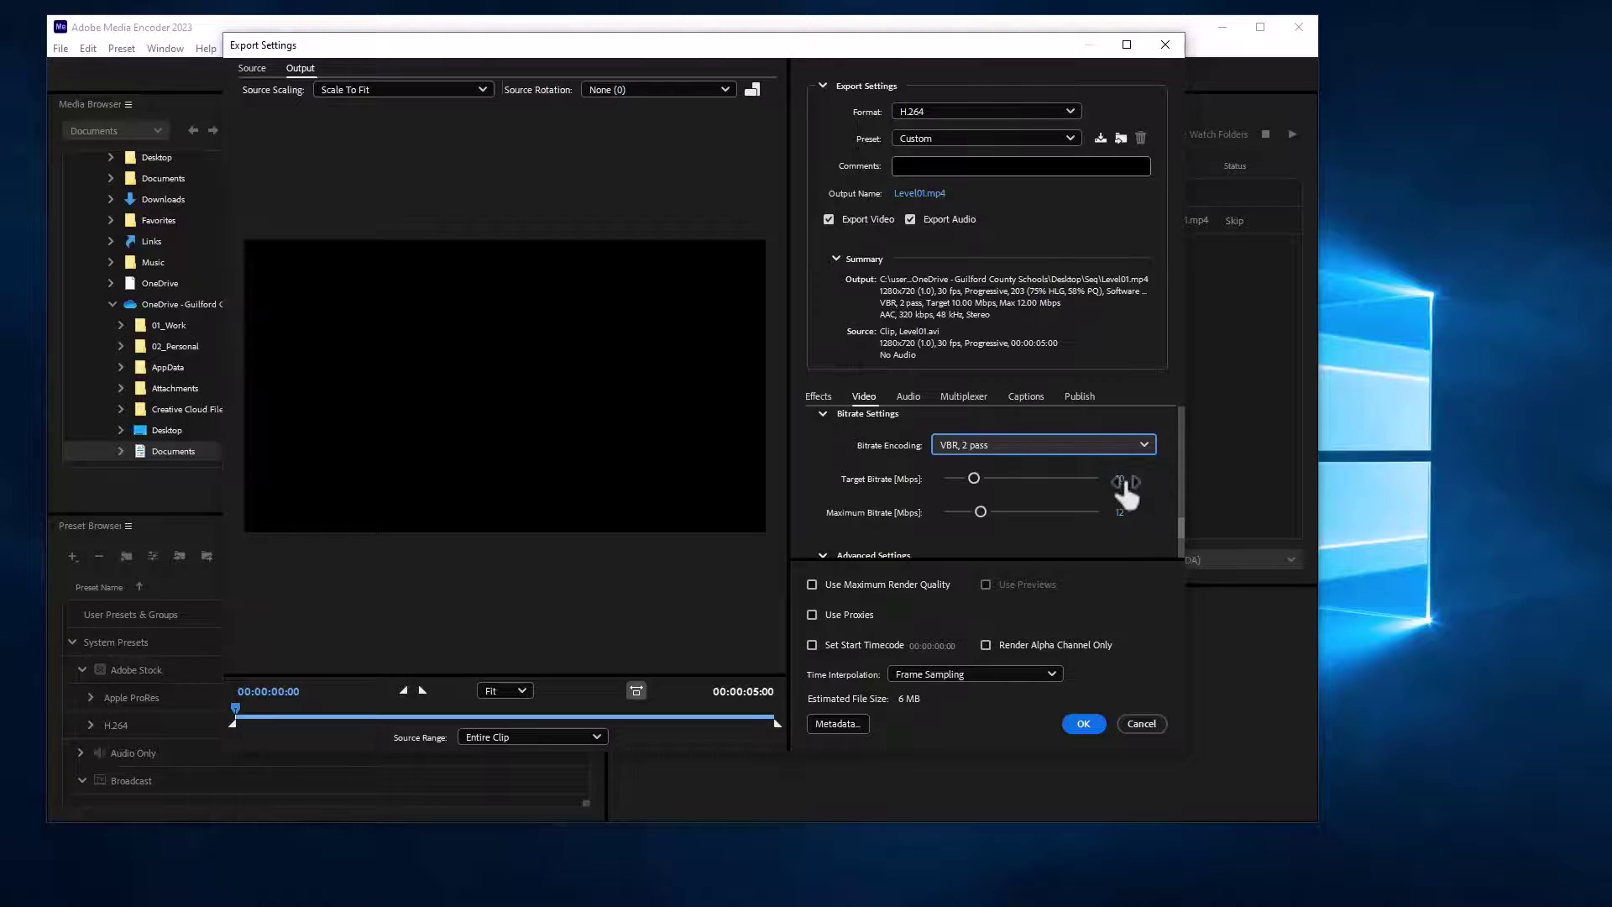
click(1125, 481)
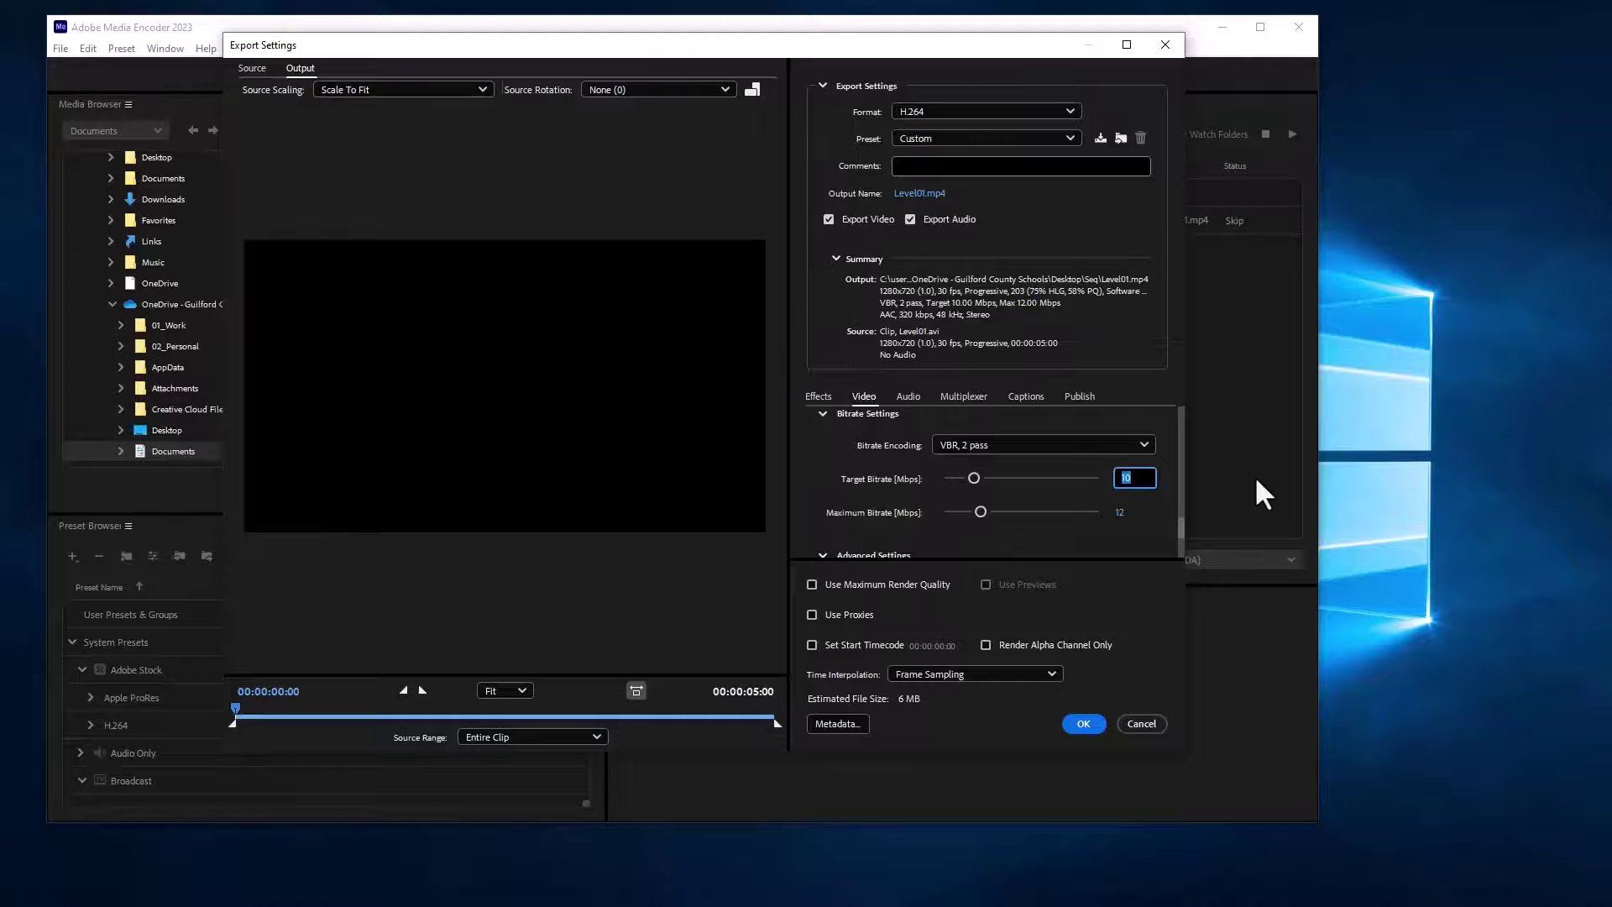
text(5)
key(Tab)
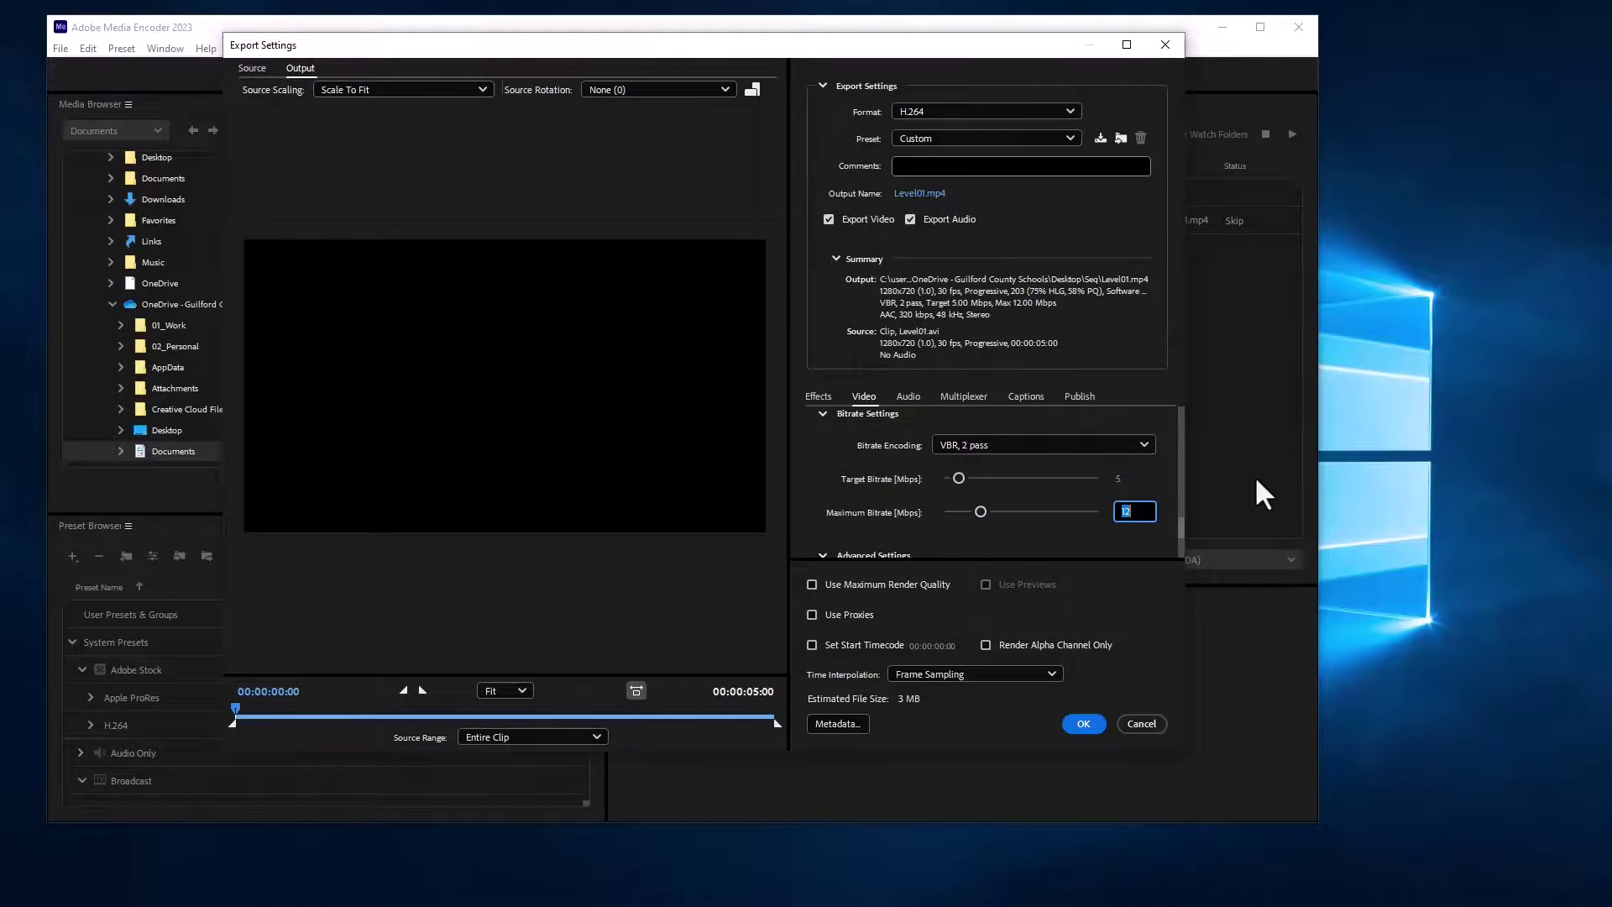
text(7)
key(Tab)
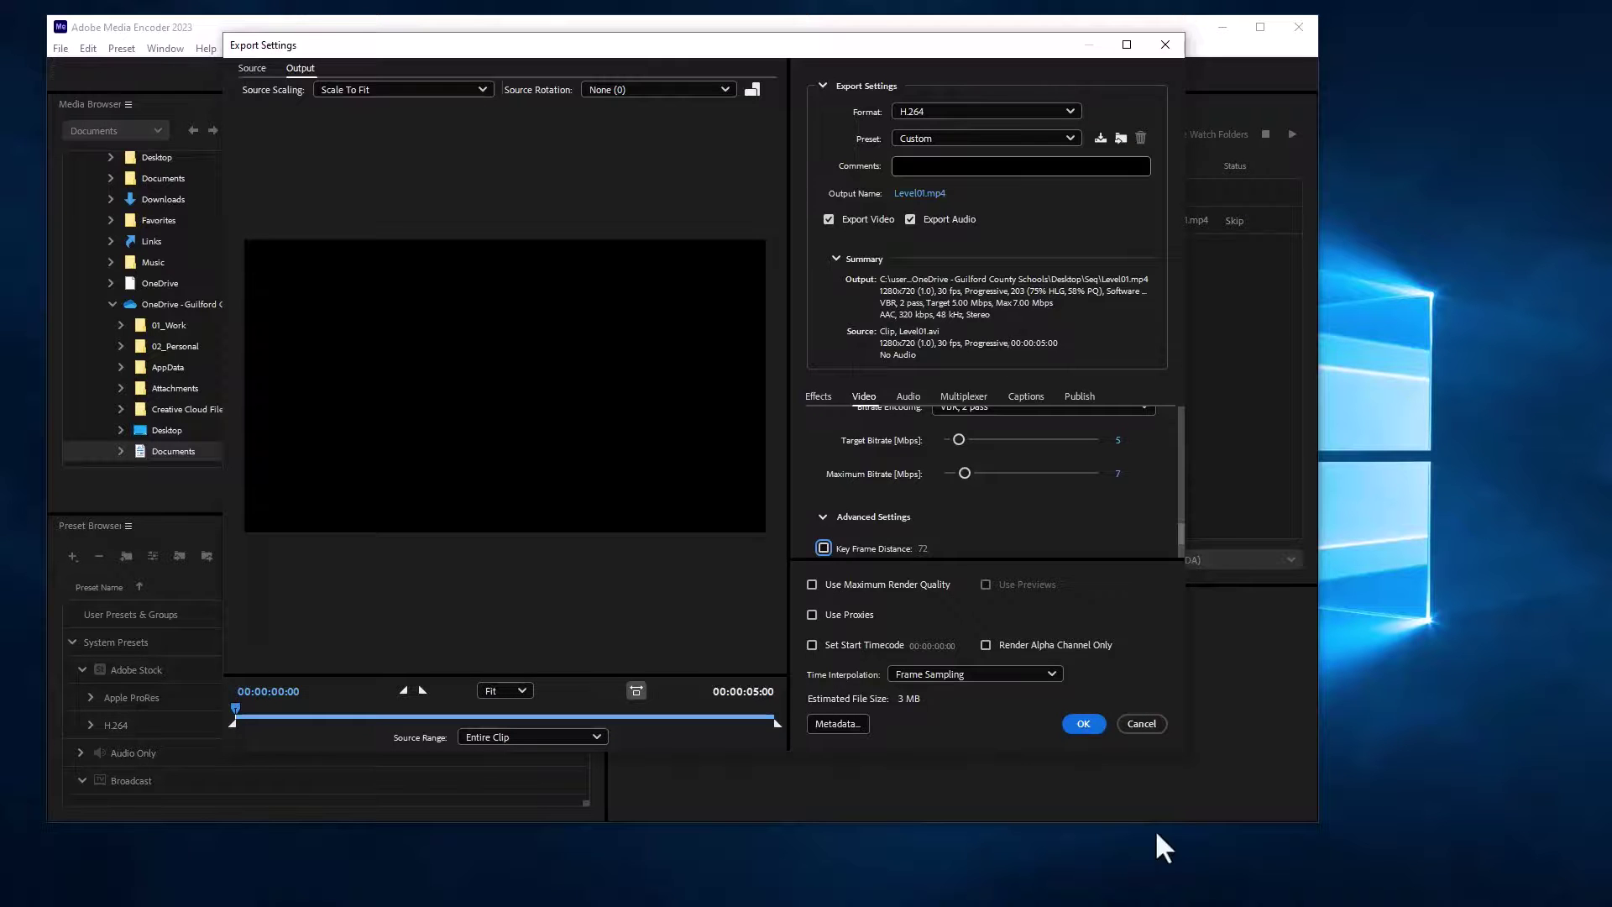
click(1088, 726)
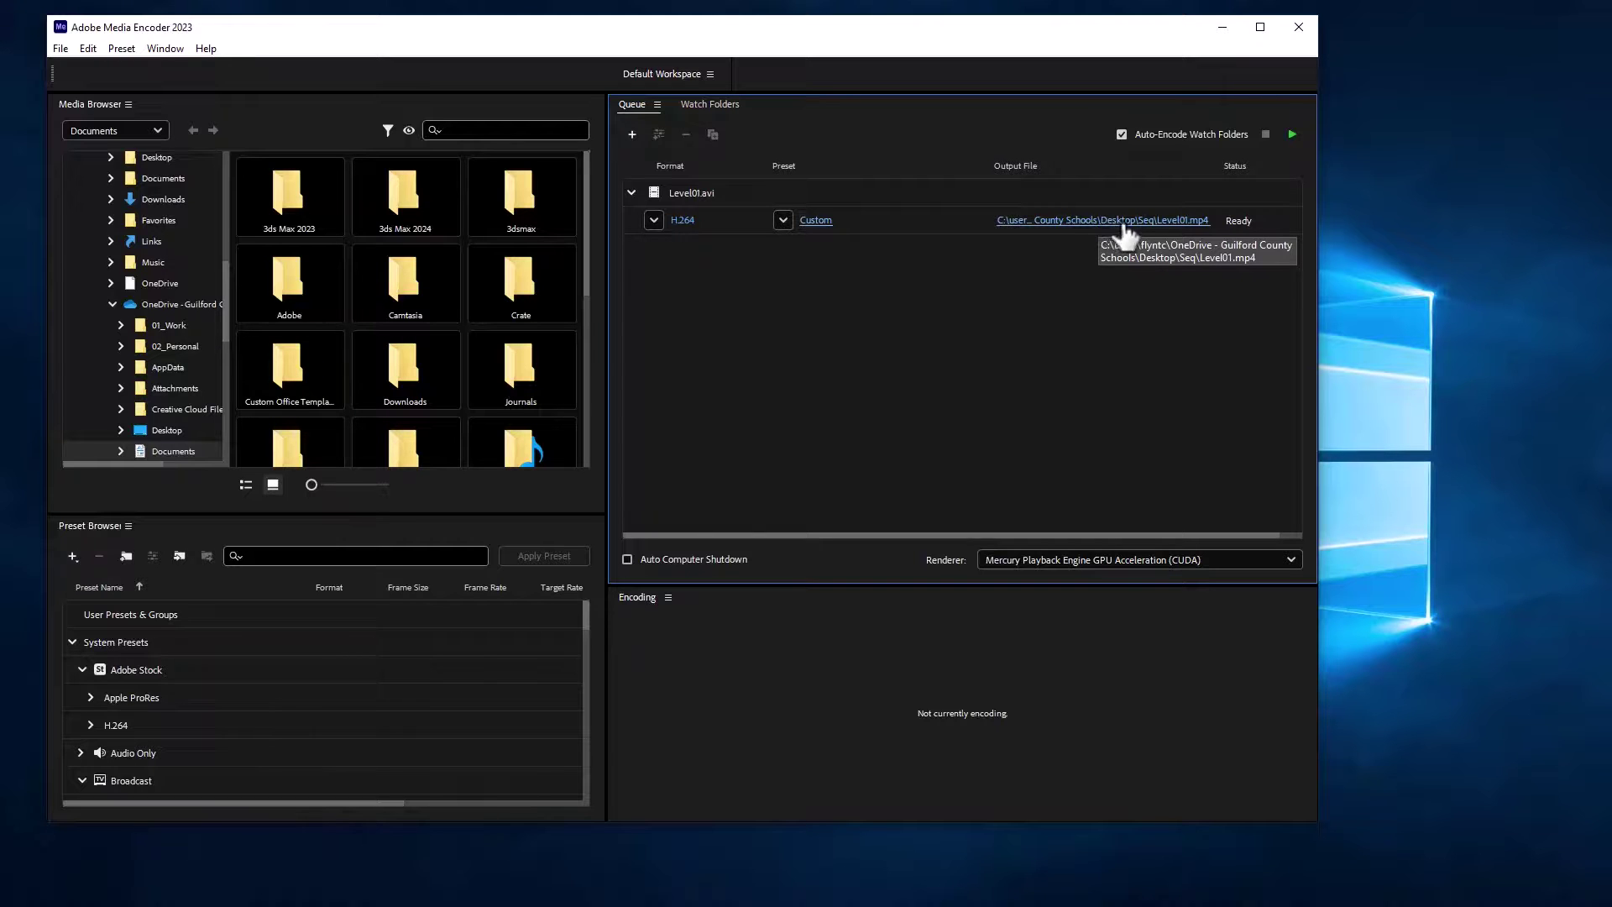
Change the Level01.mp4 output location to the Desktop in the Save As dialog
click(1107, 220)
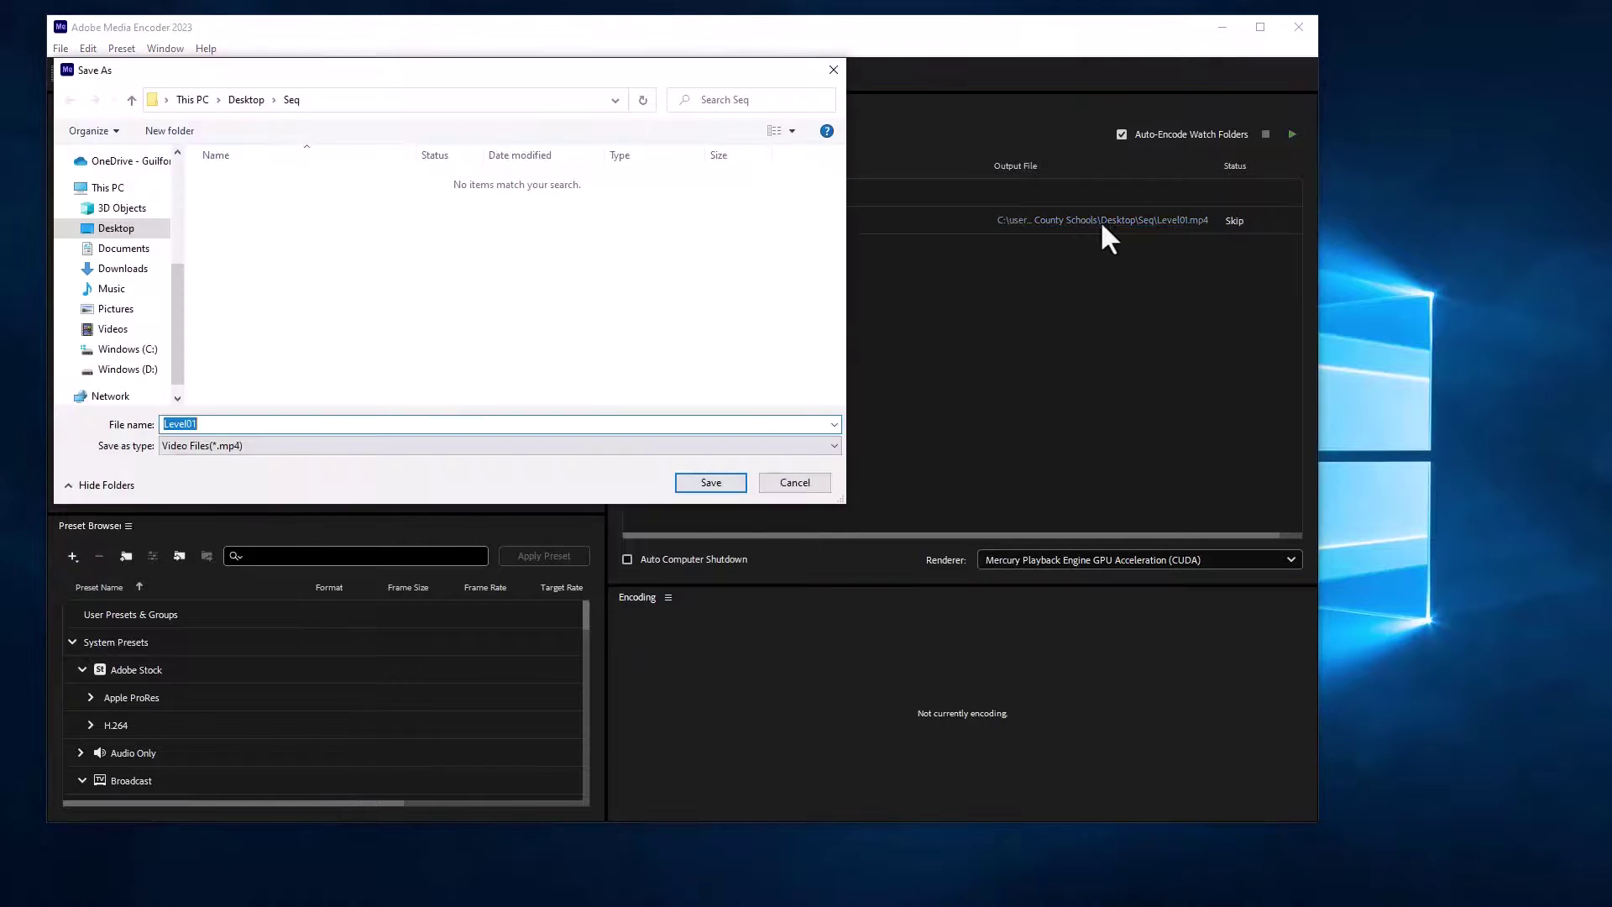
click(120, 231)
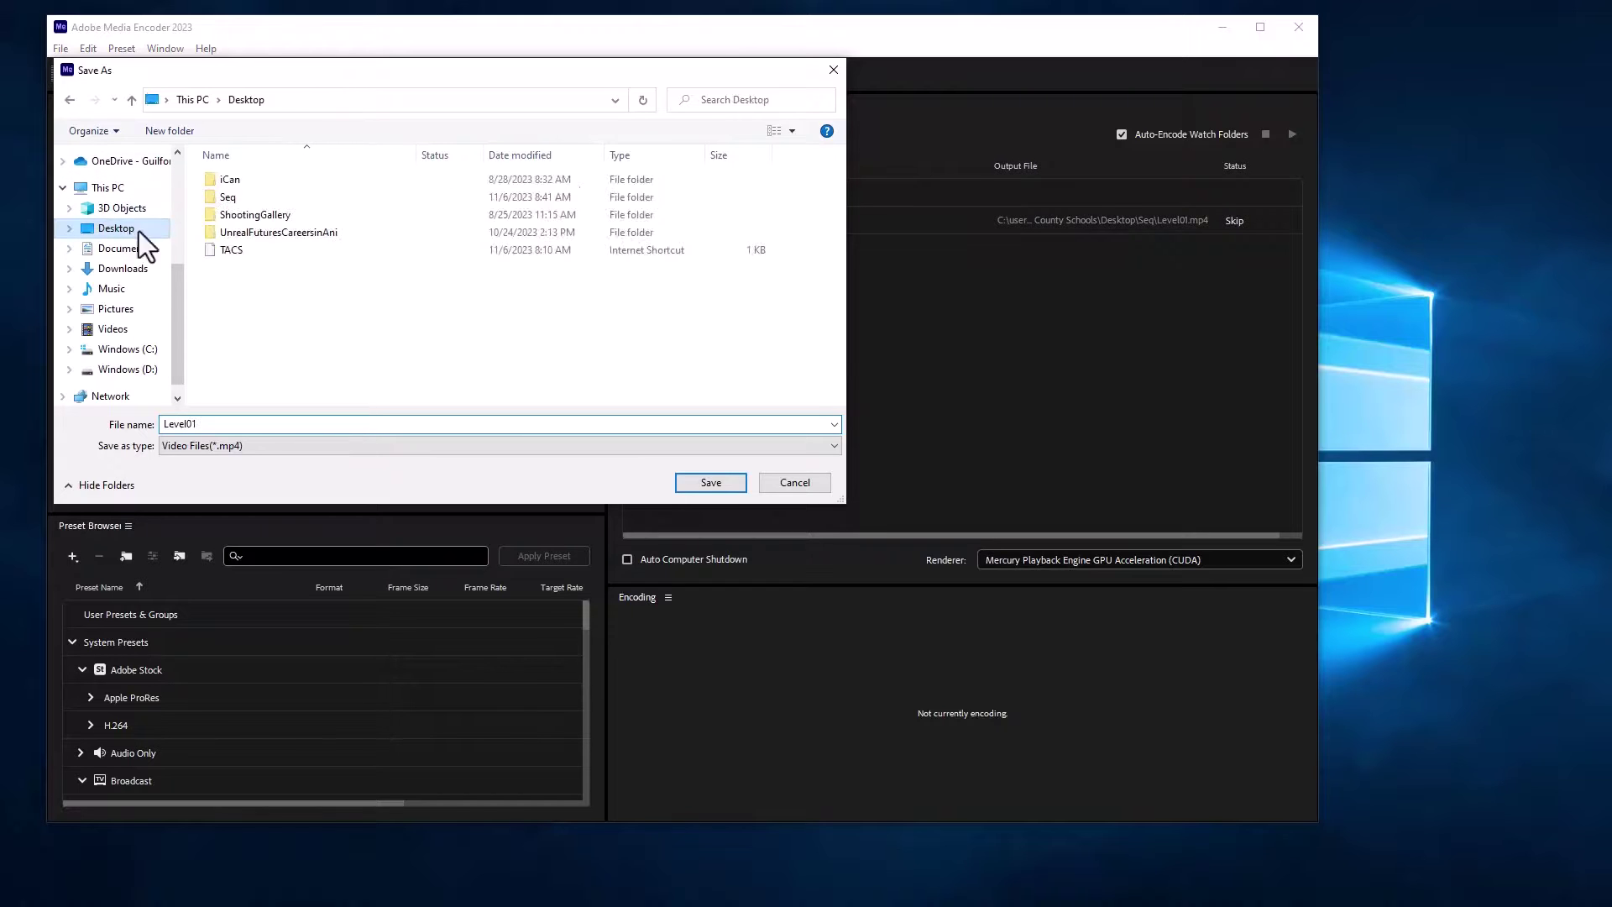
click(720, 478)
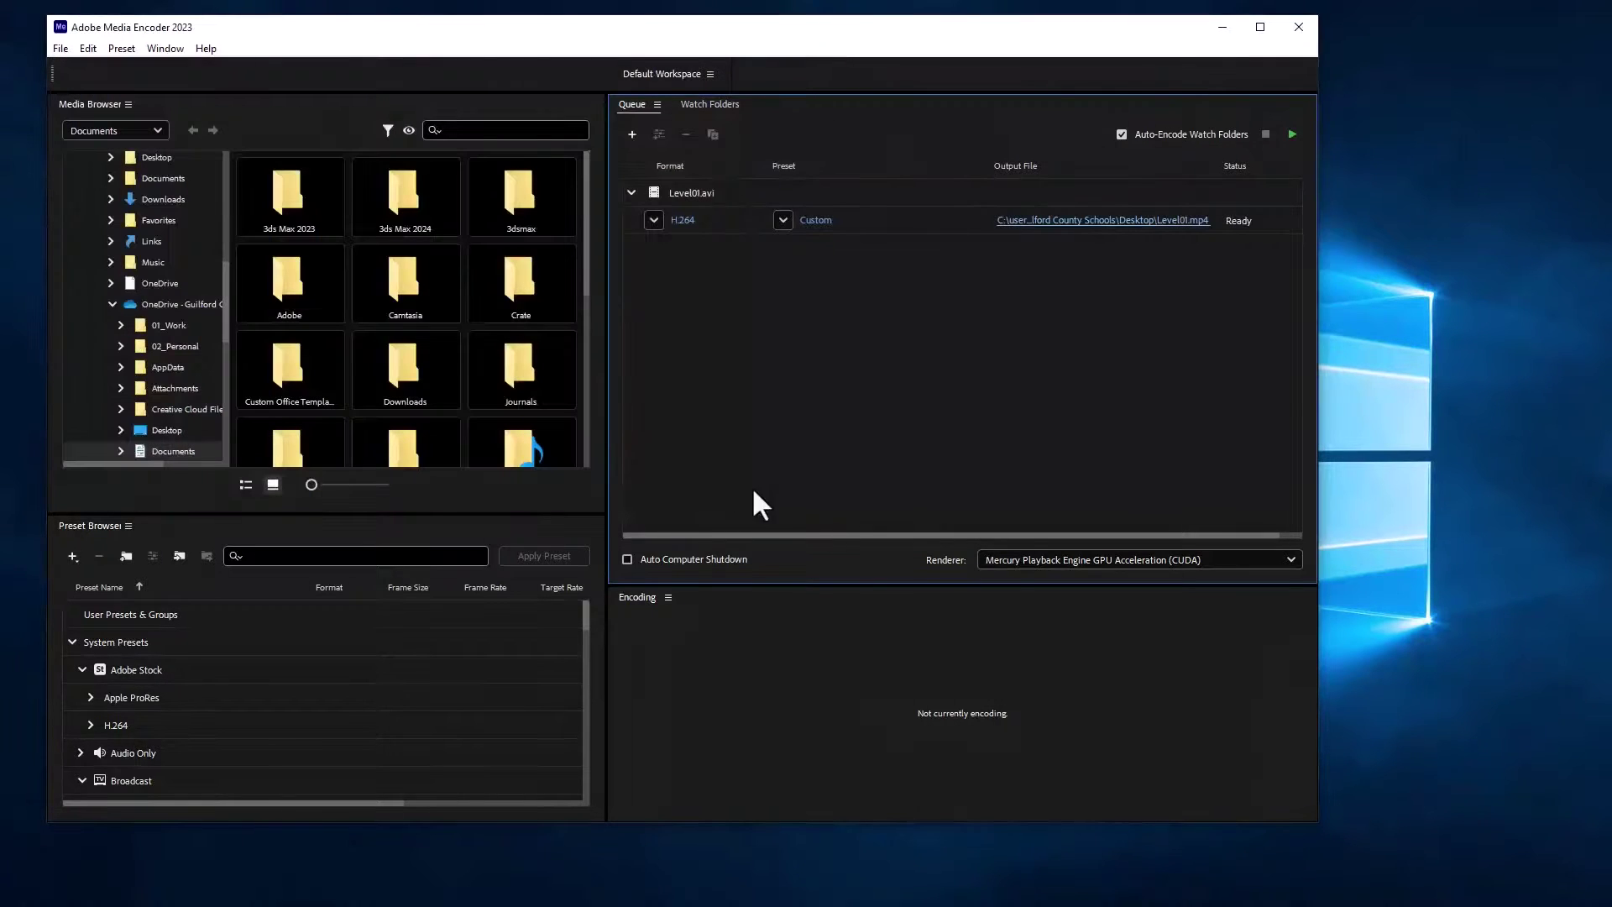
Start the queue to encode Level01.avi into Level01.mp4 on the Desktop
drag(1110, 30, 1118, 29)
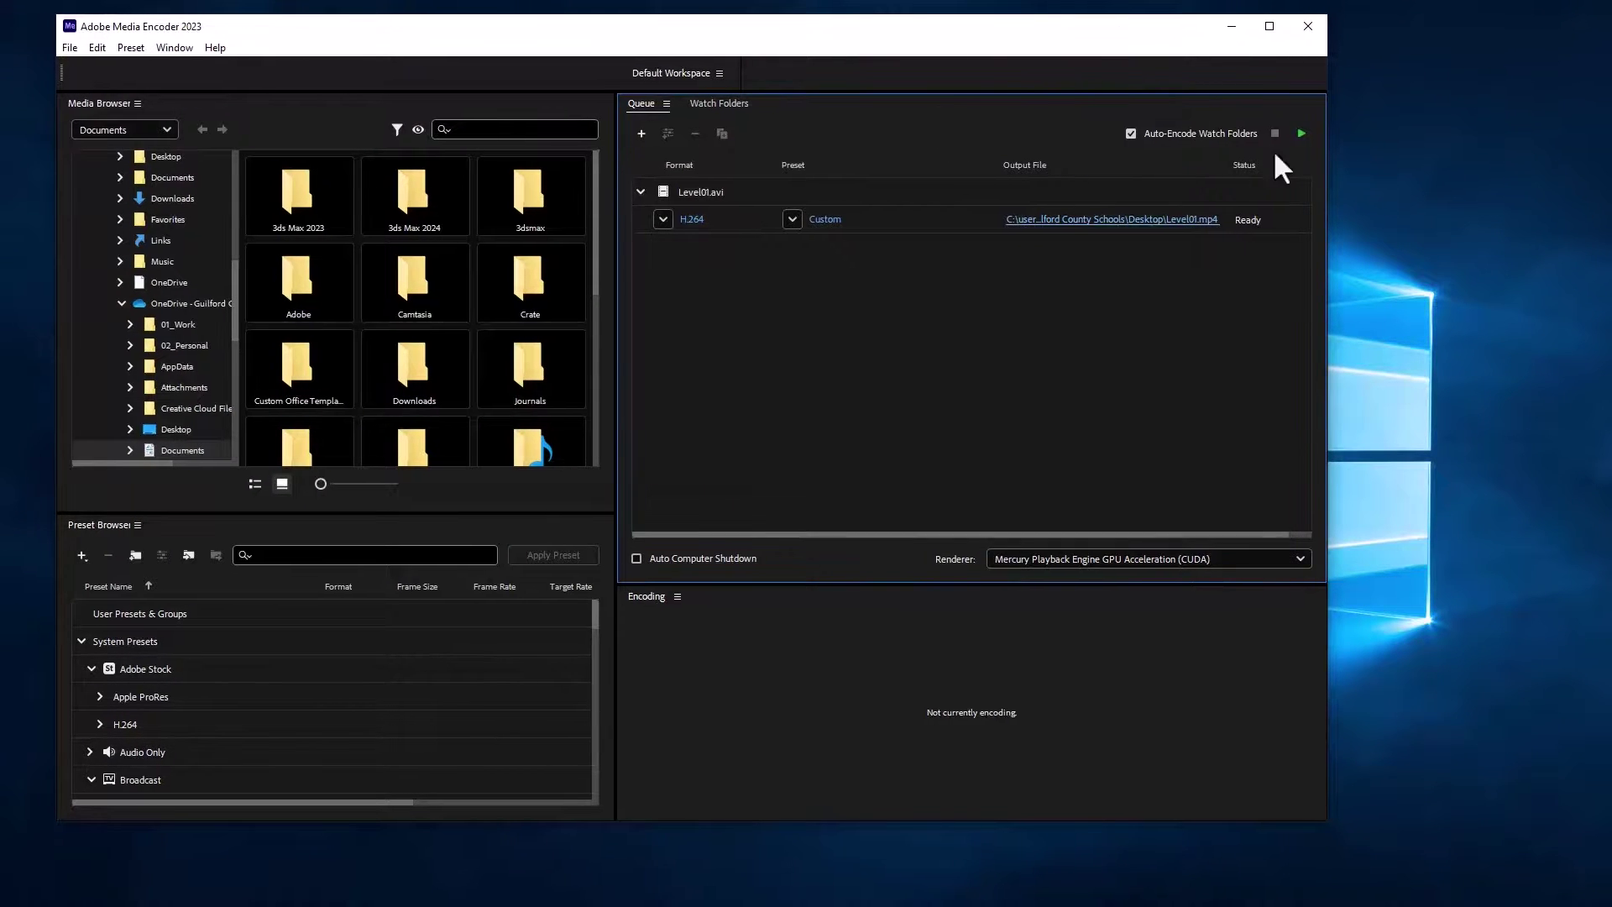
click(1300, 133)
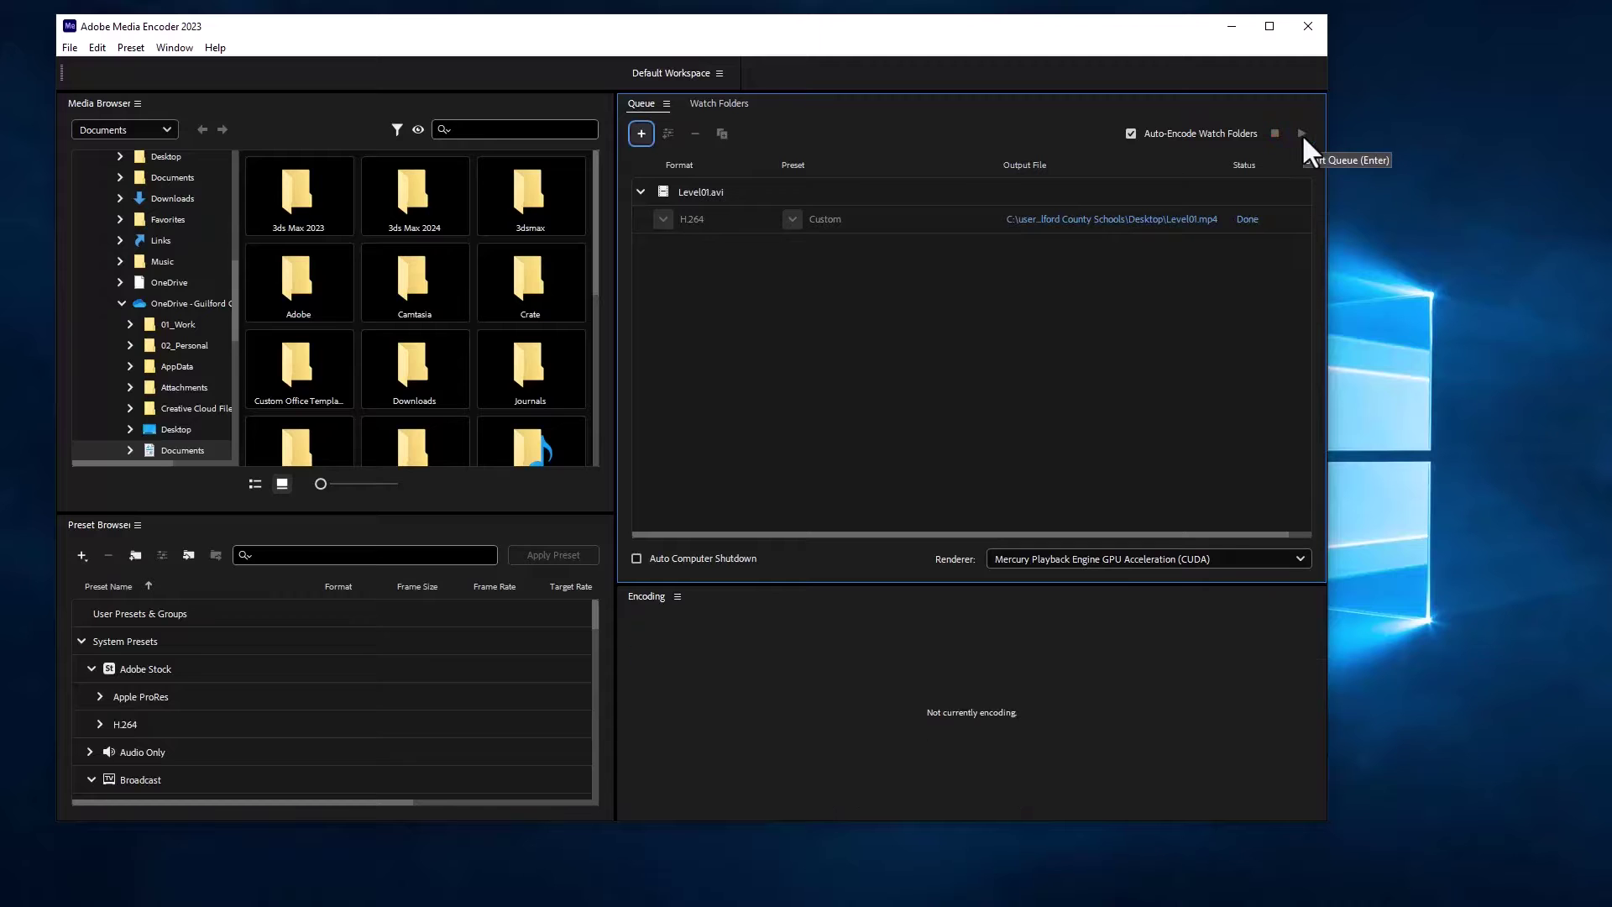
Close Media Encoder and play Level01 in Windows Media Player
click(1309, 22)
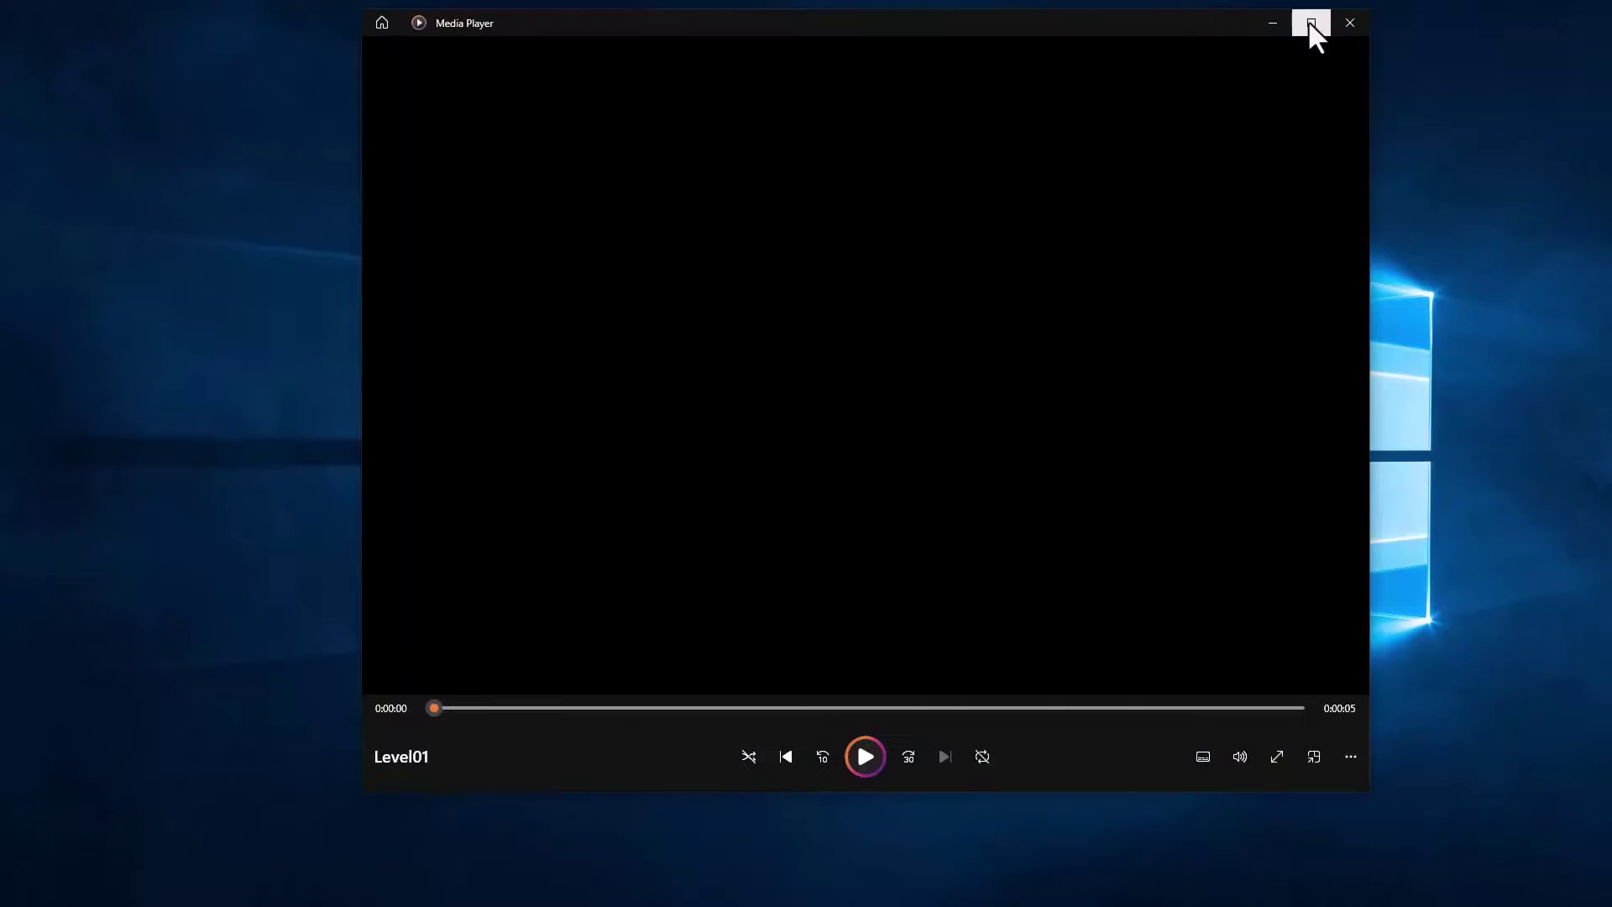
click(864, 756)
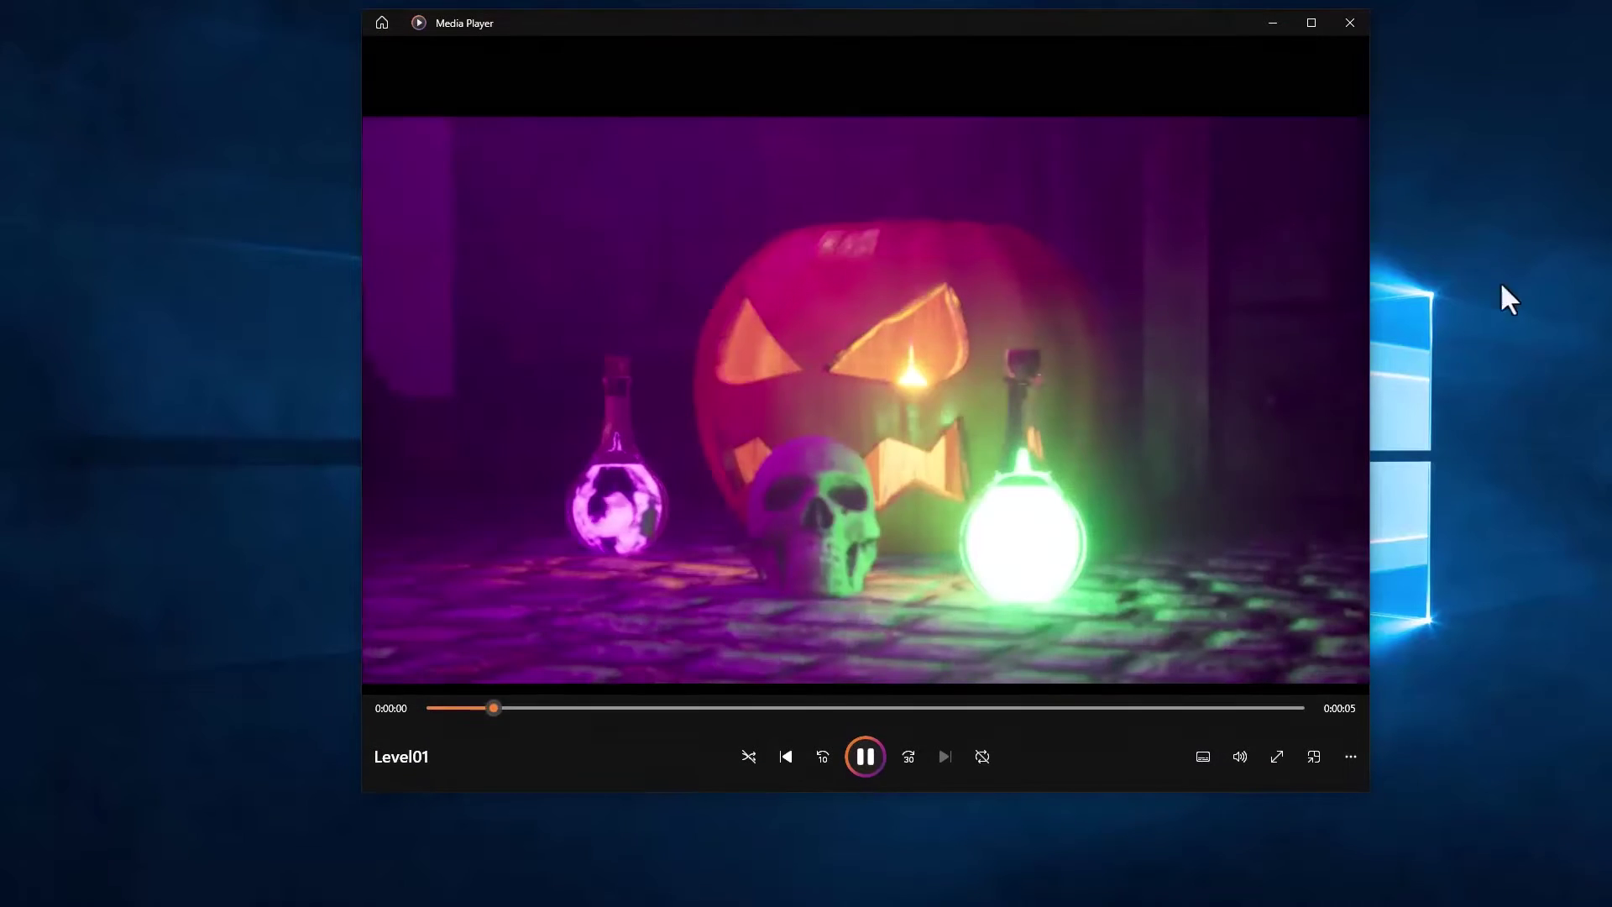